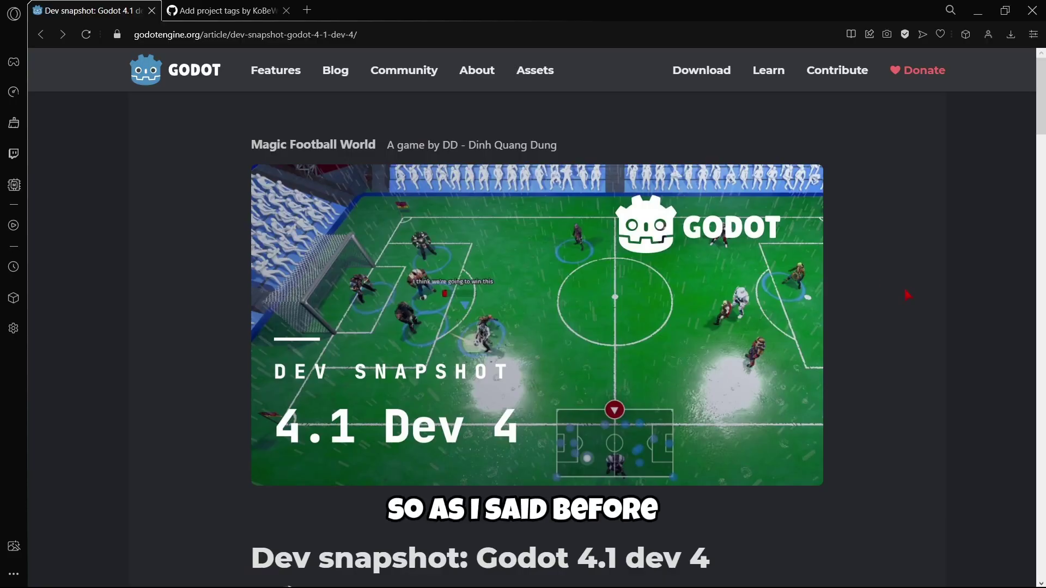
Step: Scroll the Godot 4.1 dev 4 article and highlight the sentence about closing feature merging
{"action": "scroll", "coordinate": [908, 295], "scroll_direction": "down", "scroll_amount": 3}
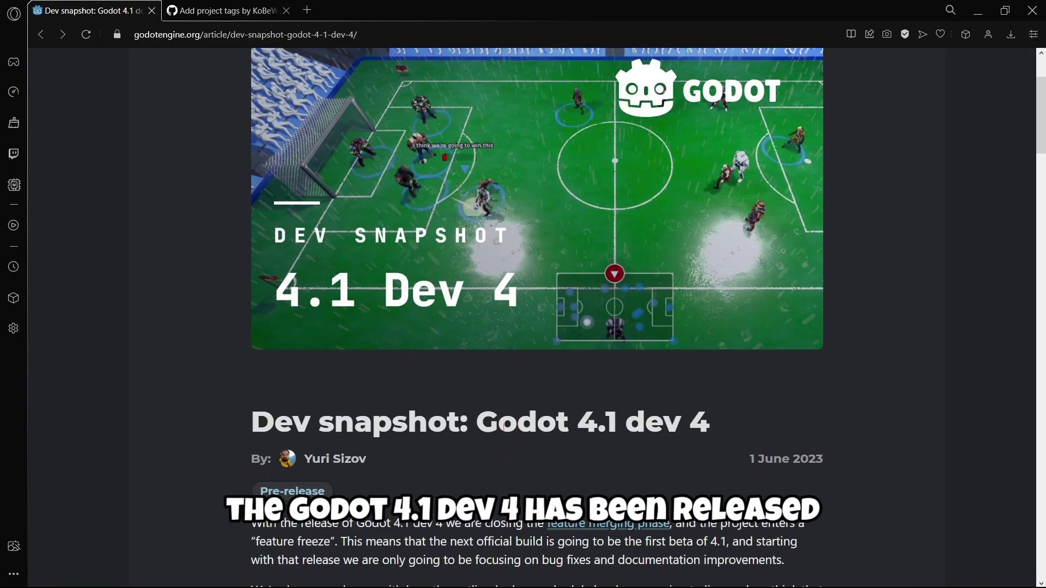
{"action": "left_click_drag", "start_coordinate": [477, 422], "coordinate": [709, 426]}
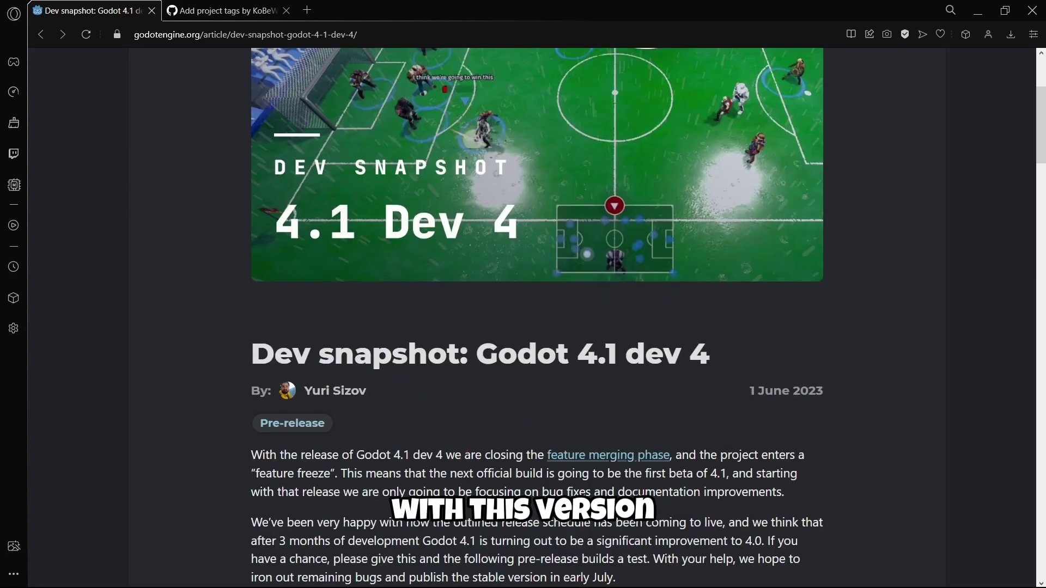
{"action": "left_click_drag", "start_coordinate": [446, 456], "coordinate": [501, 457]}
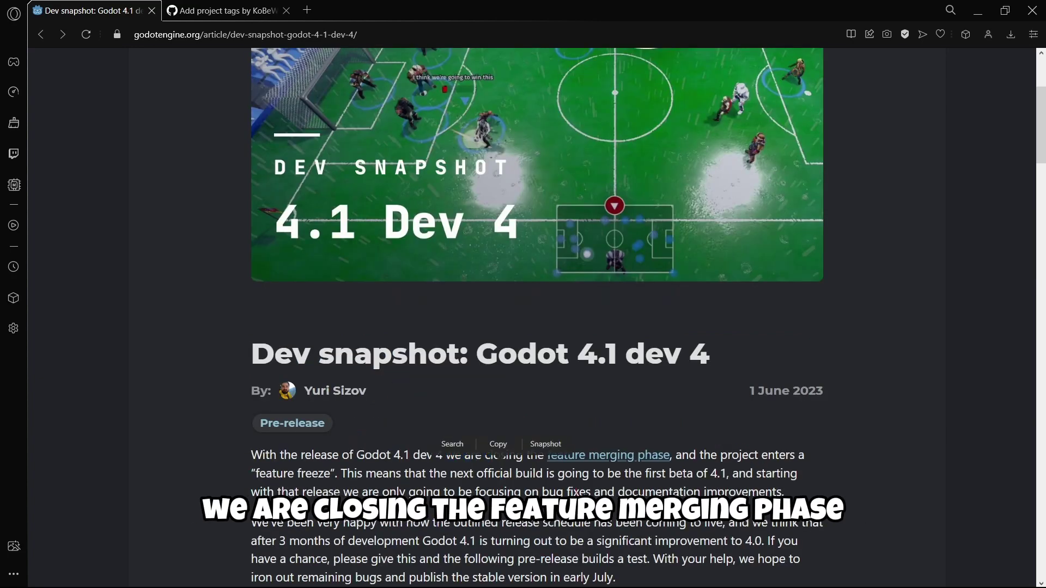
Step: Open the 4.1 release management article and highlight its 3-month, March–May and merging details
{"action": "left_click", "coordinate": [607, 461]}
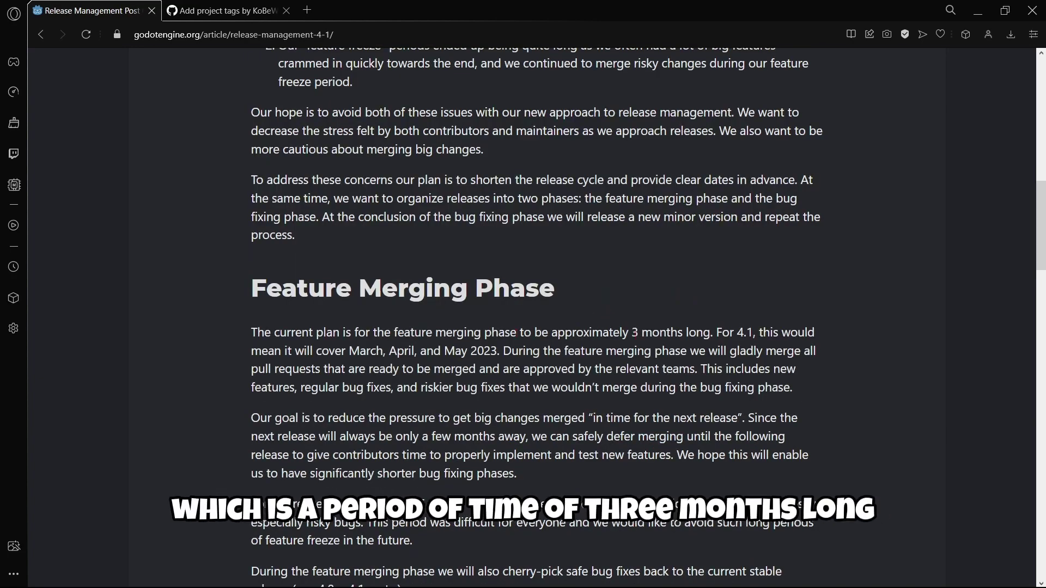
{"action": "left_click_drag", "start_coordinate": [632, 333], "coordinate": [711, 334]}
{"action": "left_click", "coordinate": [349, 351]}
{"action": "left_click_drag", "start_coordinate": [349, 351], "coordinate": [468, 352]}
{"action": "left_click_drag", "start_coordinate": [702, 370], "coordinate": [790, 387]}
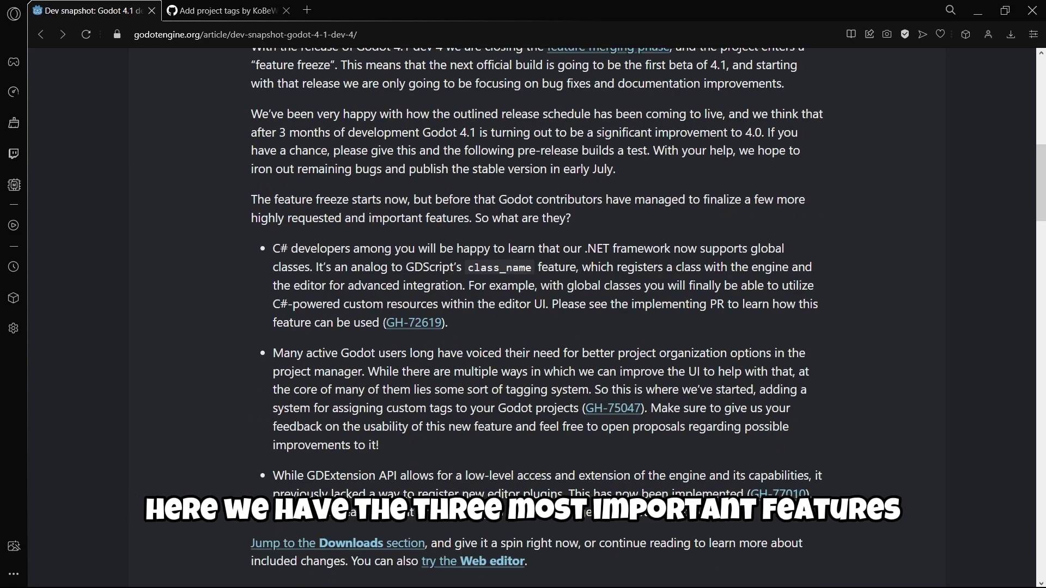
Step: Highlight the new-features text, including project organization and custom project tags
{"action": "left_click_drag", "start_coordinate": [316, 304], "coordinate": [377, 494]}
{"action": "left_click", "coordinate": [275, 357]}
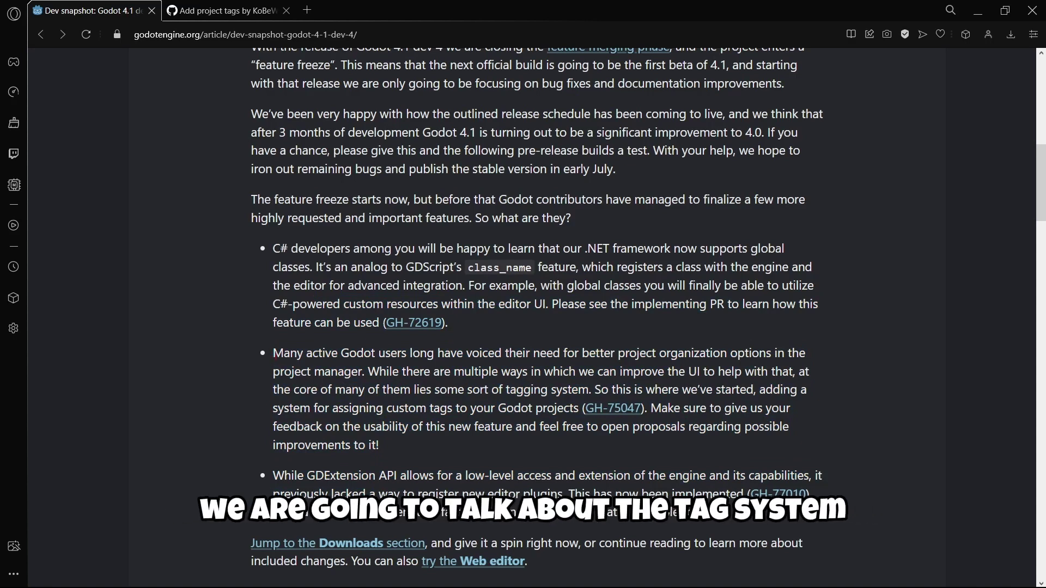
{"action": "left_click_drag", "start_coordinate": [322, 353], "coordinate": [361, 371]}
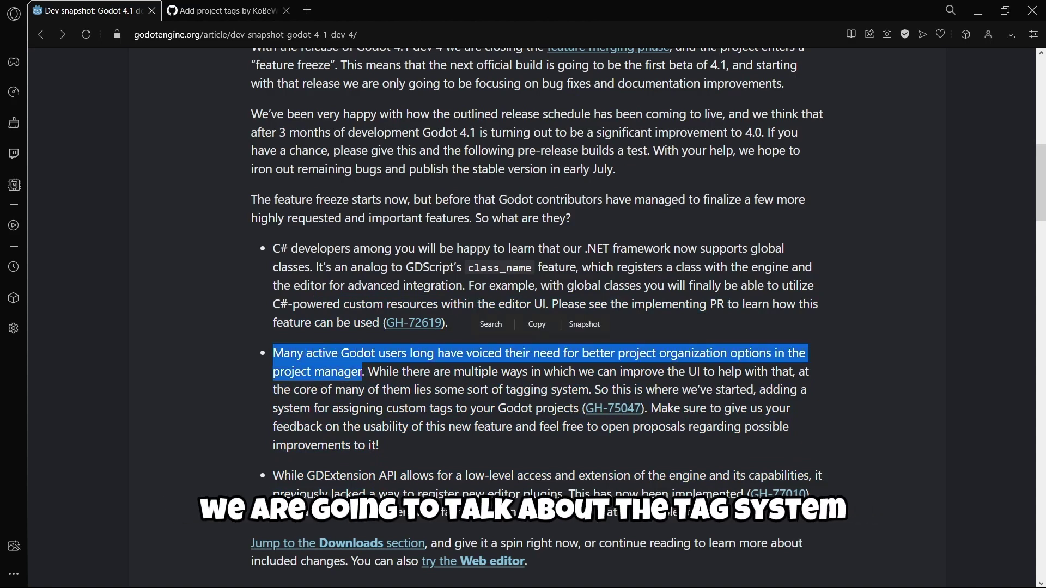
{"action": "left_click_drag", "start_coordinate": [760, 390], "coordinate": [813, 404]}
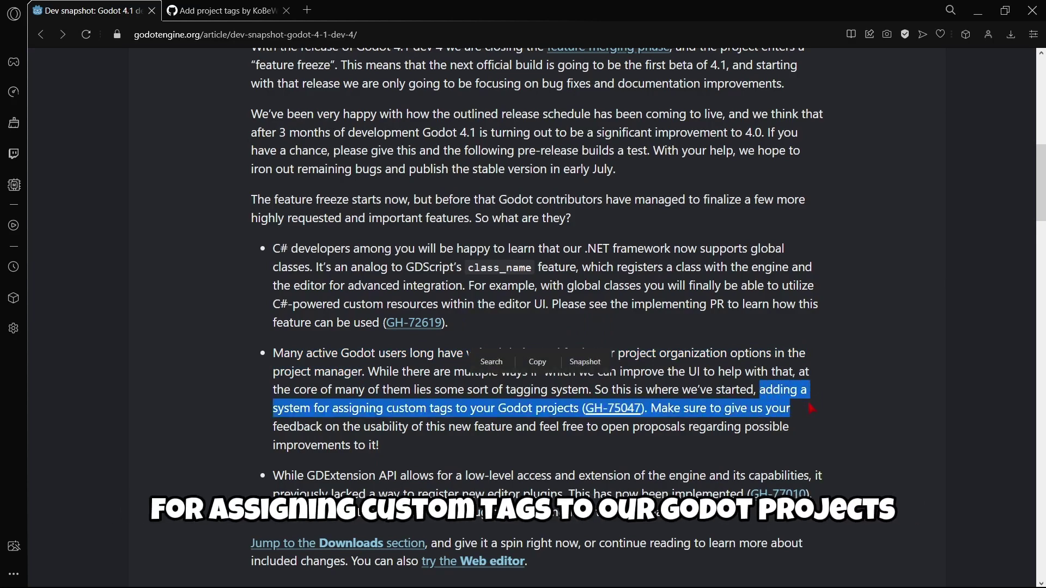
Step: Watch the tag-management demo videos in the Add project tags #75047 pull request
{"action": "key", "text": "ctrl+Tab"}
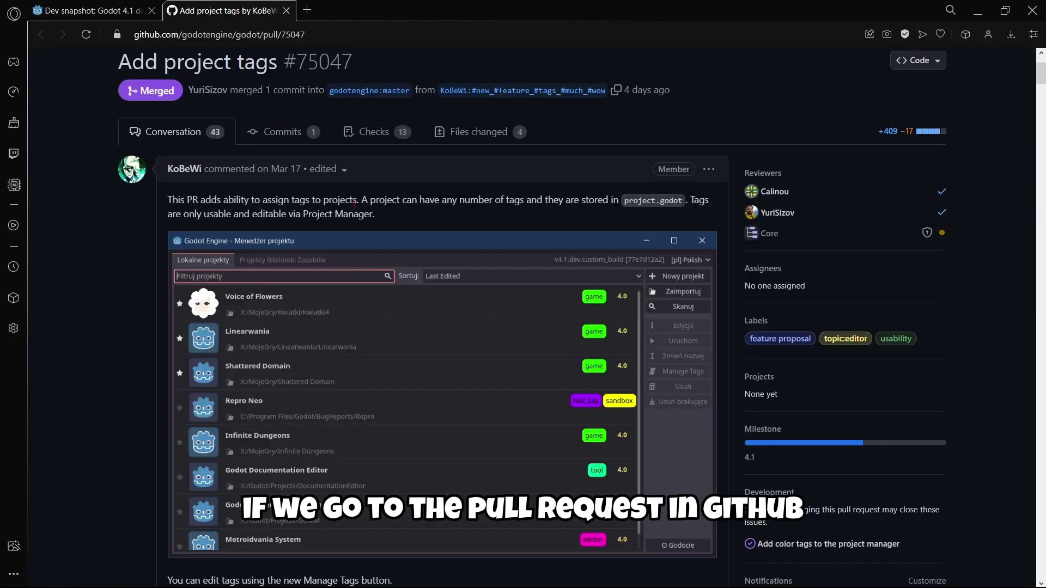
{"action": "key", "text": "ctrl+Tab"}
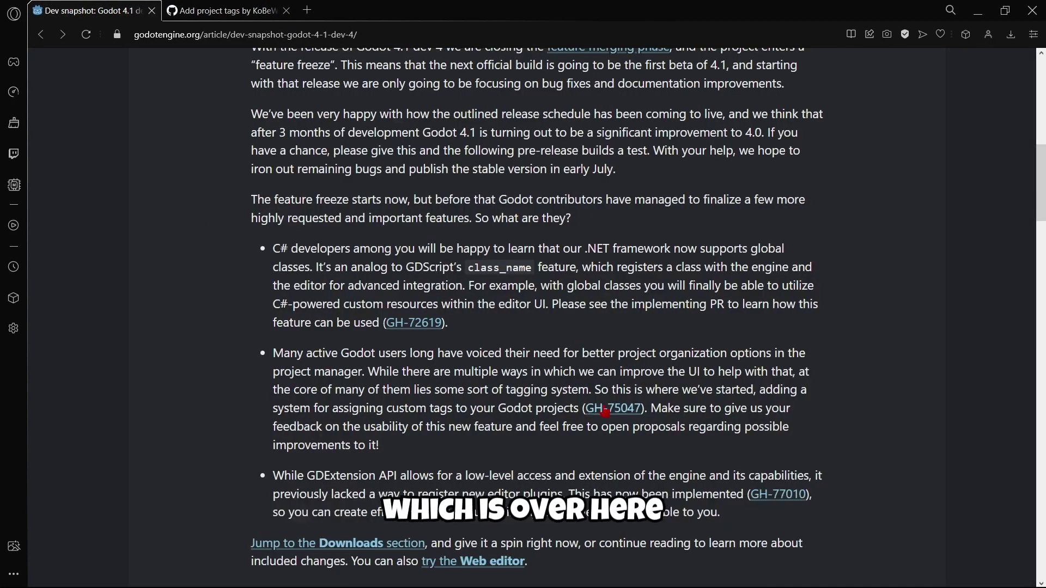
{"action": "key", "text": "ctrl+Tab"}
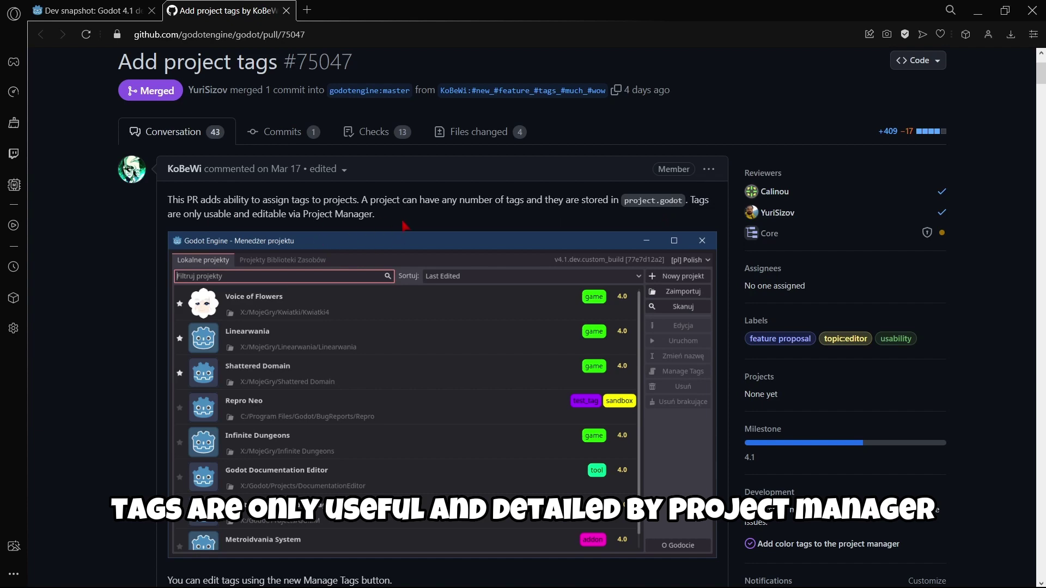
{"action": "scroll", "coordinate": [305, 354], "scroll_direction": "down", "scroll_amount": 7}
{"action": "left_click", "coordinate": [215, 489]}
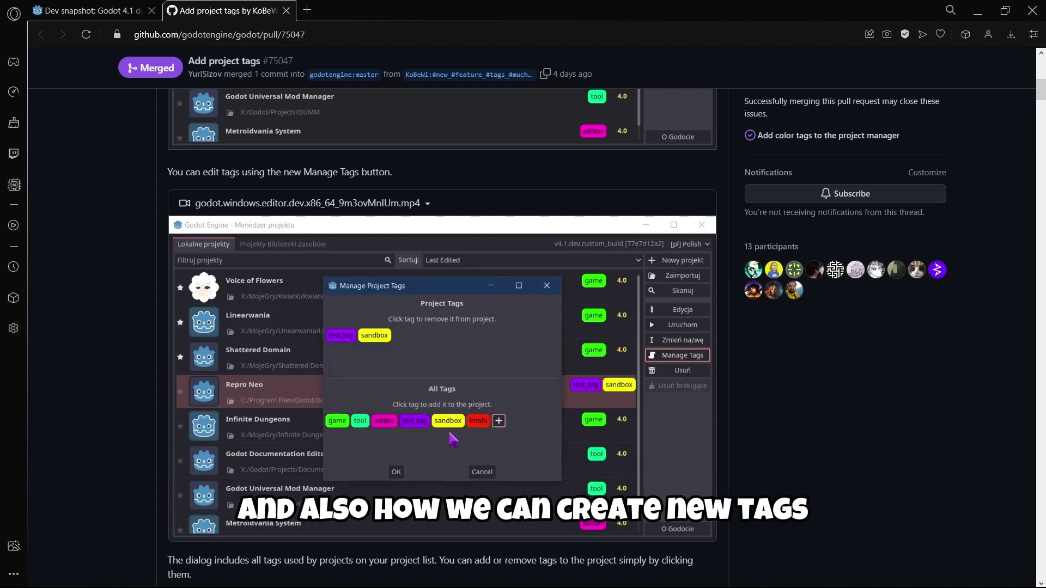
{"action": "scroll", "coordinate": [441, 327], "scroll_direction": "down", "scroll_amount": 7}
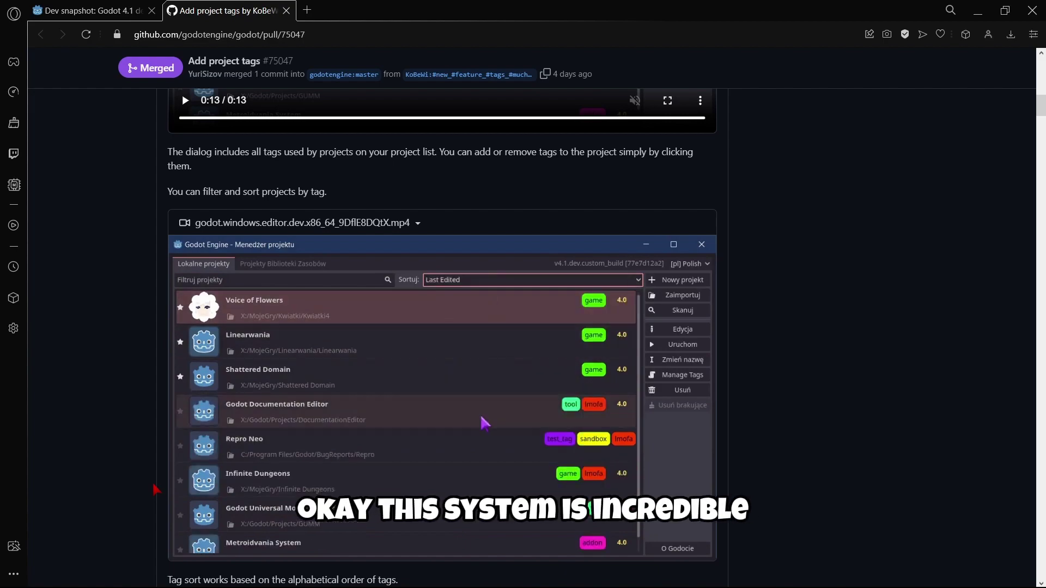
Step: Return to the Godot dev snapshot article and scroll down to What's new
{"action": "key", "text": "ctrl+shift+Tab"}
{"action": "scroll", "coordinate": [215, 358], "scroll_direction": "down", "scroll_amount": 3}
{"action": "scroll", "coordinate": [215, 358], "scroll_direction": "down", "scroll_amount": 20}
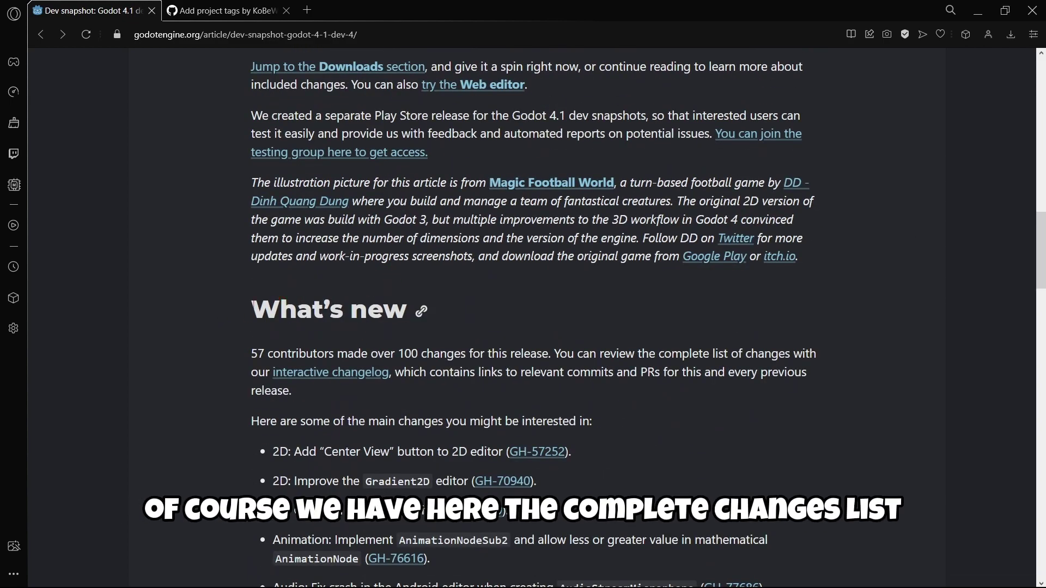
Step: Download Godot_v4.1-dev4_win64.exe.zip from the Standard build listing and open it
{"action": "triple_click", "coordinate": [327, 309]}
{"action": "left_click", "coordinate": [485, 358]}
{"action": "scroll", "coordinate": [485, 359], "scroll_direction": "down", "scroll_amount": 20}
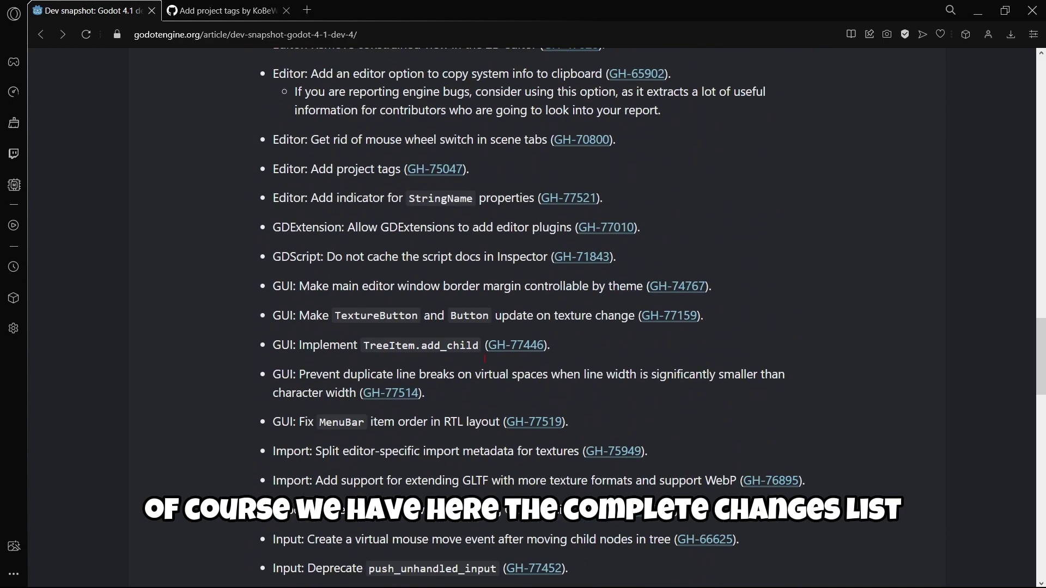
{"action": "scroll", "coordinate": [485, 359], "scroll_direction": "down", "scroll_amount": 5}
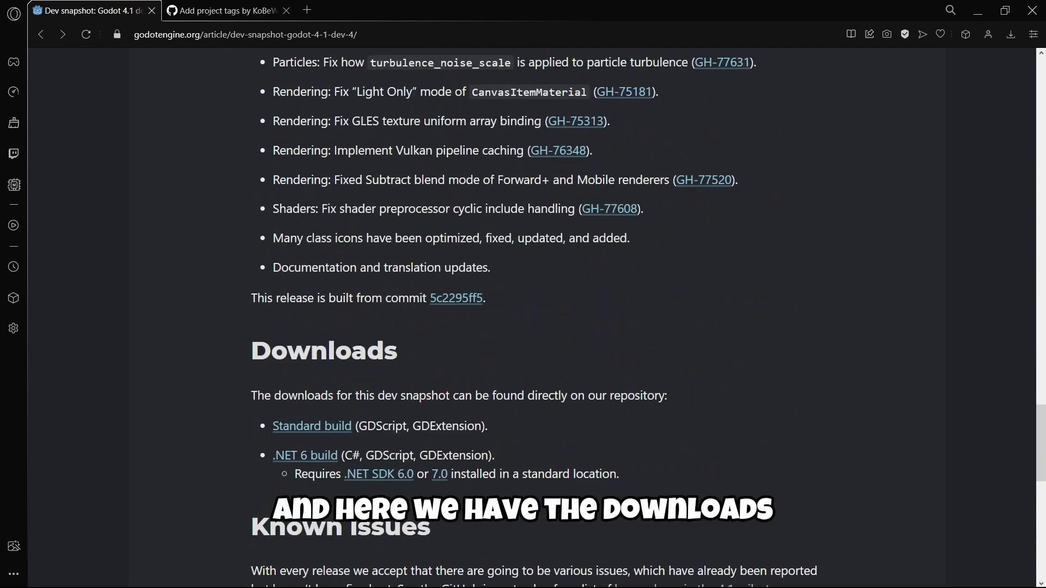
{"action": "left_click", "coordinate": [308, 430]}
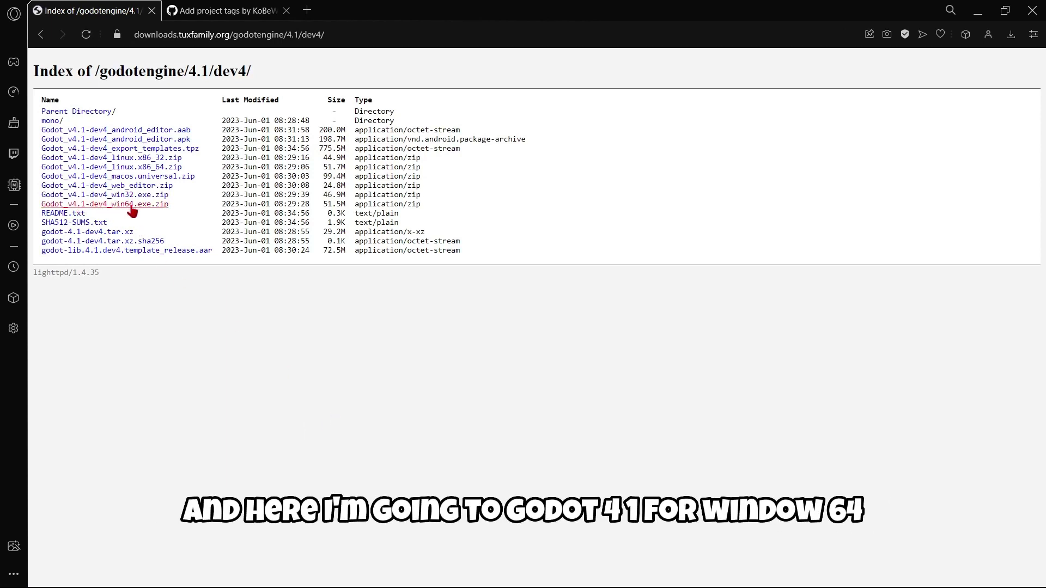
{"action": "left_click", "coordinate": [131, 206]}
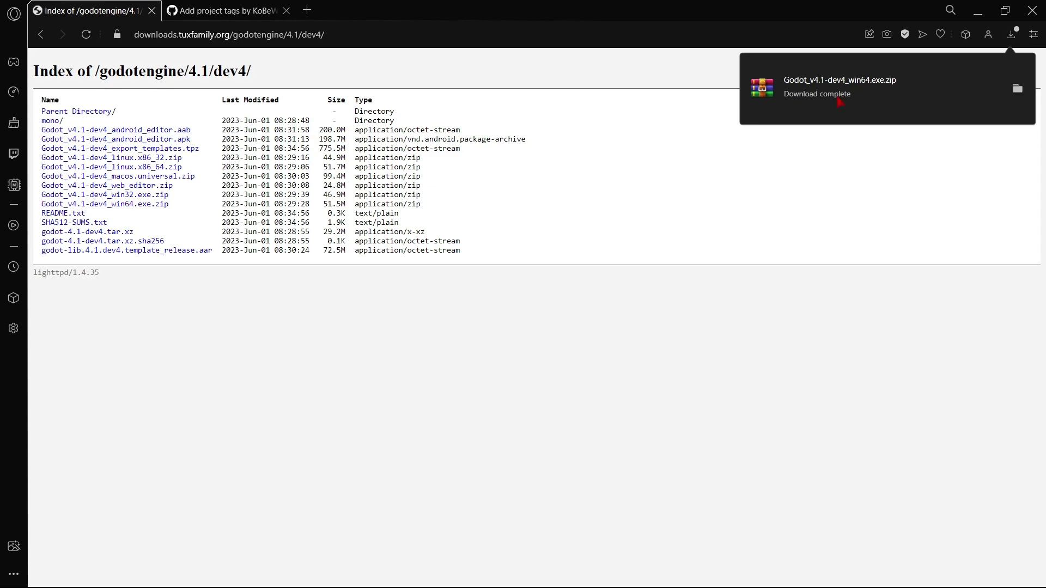
{"action": "left_click", "coordinate": [844, 92]}
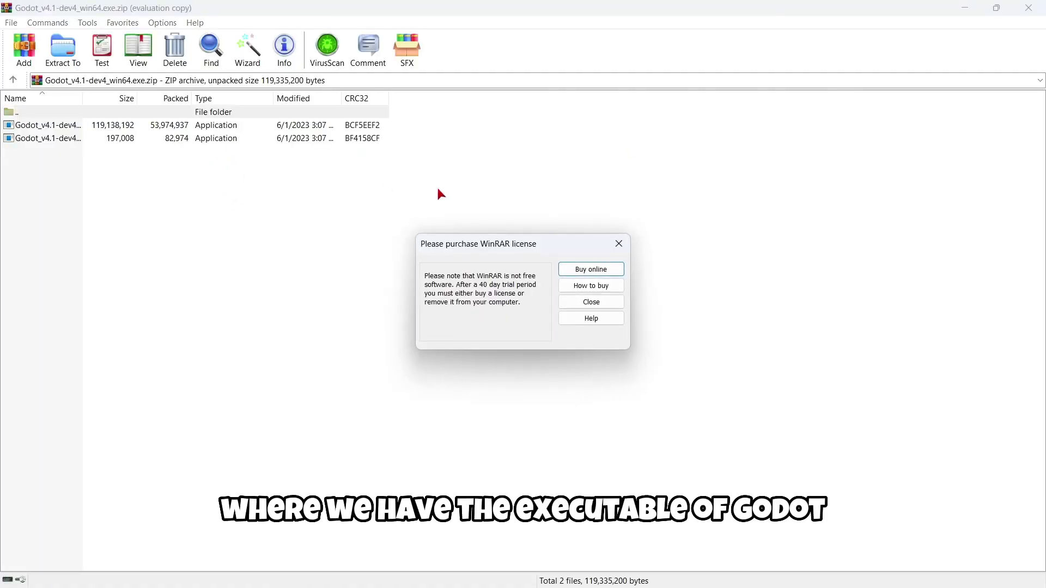
Step: Dismiss WinRAR's license reminder and run the Godot executable from the archive
{"action": "left_click", "coordinate": [617, 246]}
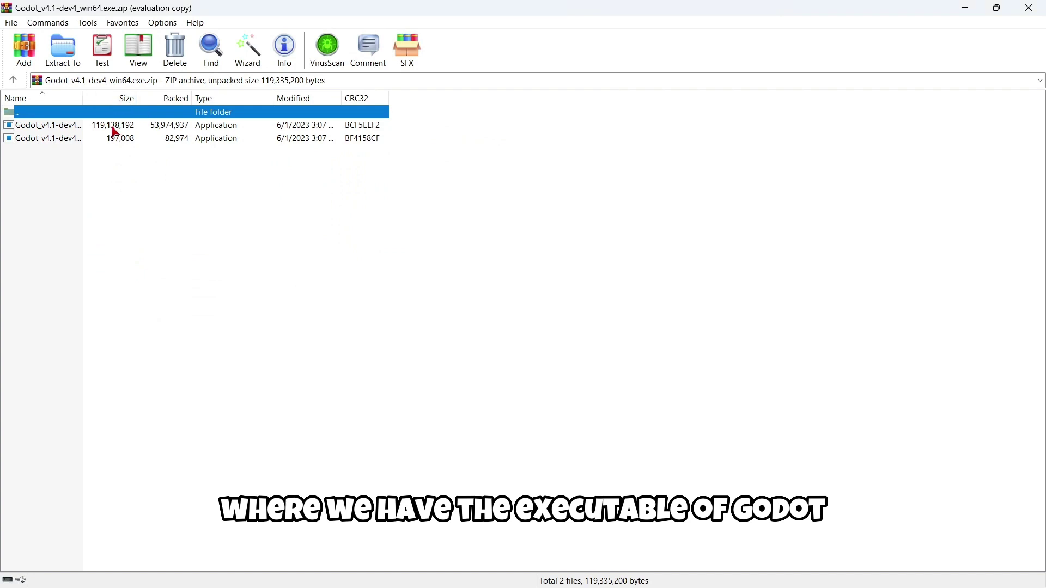
{"action": "double_click", "coordinate": [87, 127]}
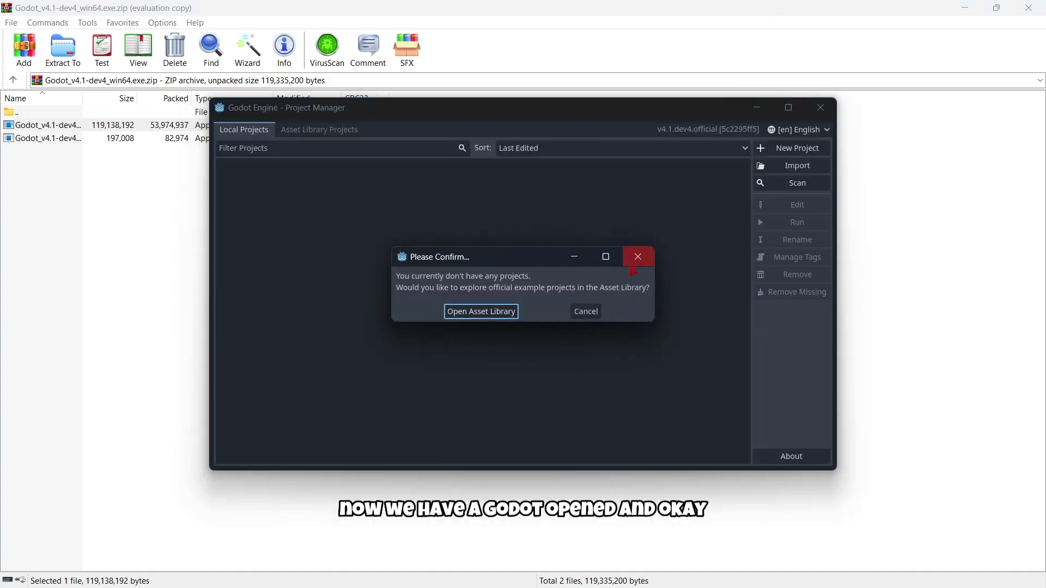
Step: Maximize the Project Manager and create a new project named Project1
{"action": "left_click", "coordinate": [636, 257]}
{"action": "left_click", "coordinate": [789, 107]}
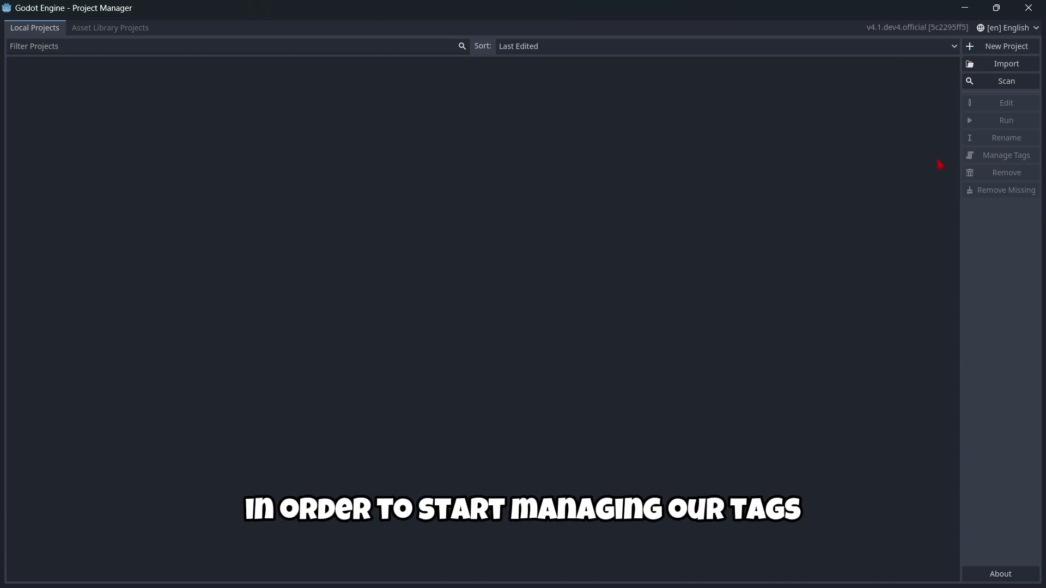
{"action": "left_click", "coordinate": [1008, 46]}
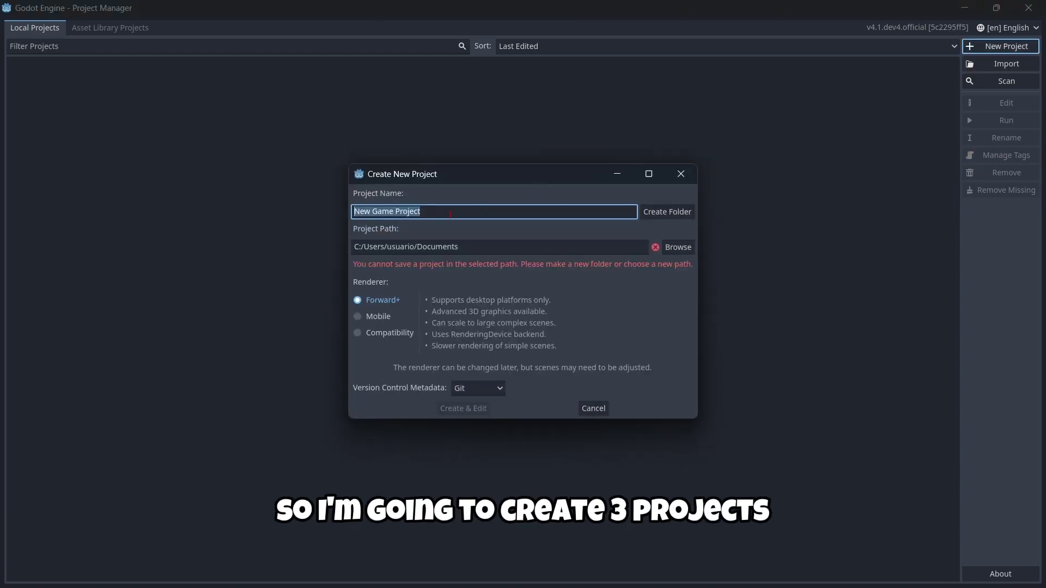
{"action": "type", "text": "Project1"}
{"action": "key", "text": "Tab"}
{"action": "key", "text": "Return"}
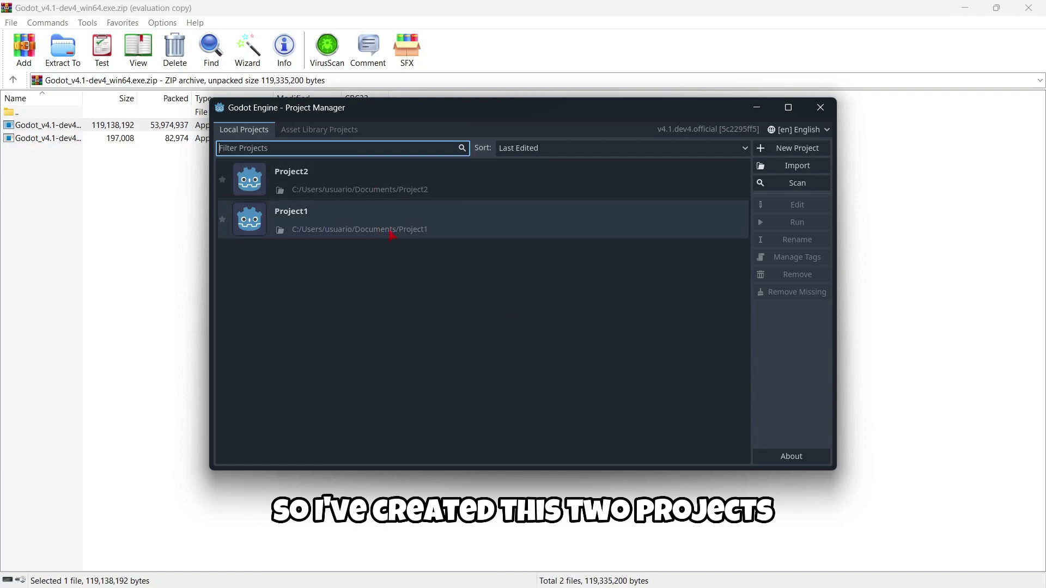
Step: Create Project3 in its own new folder, then select it in the project list
{"action": "left_click", "coordinate": [785, 148]}
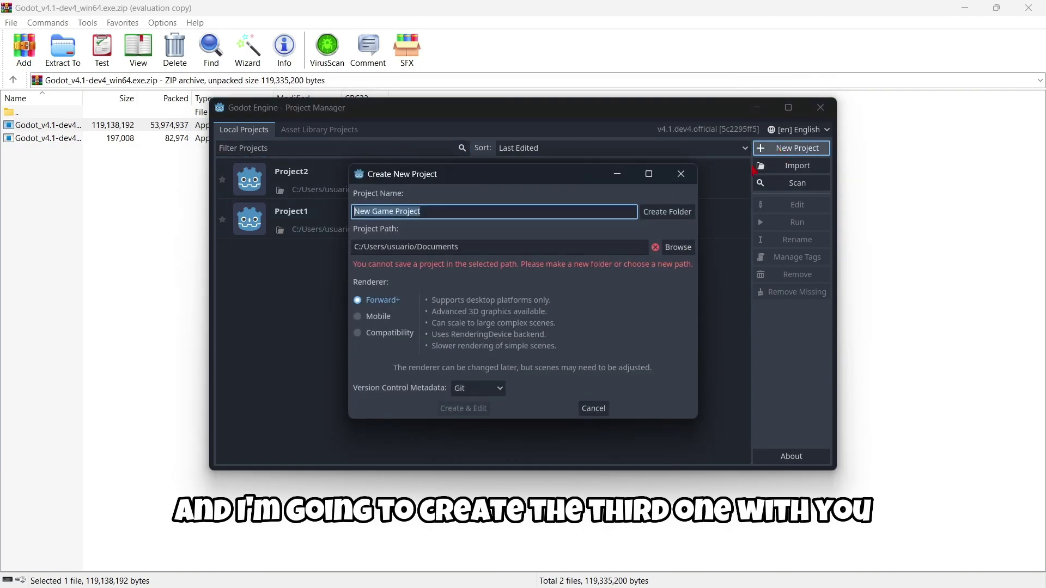
{"action": "type", "text": "Project3"}
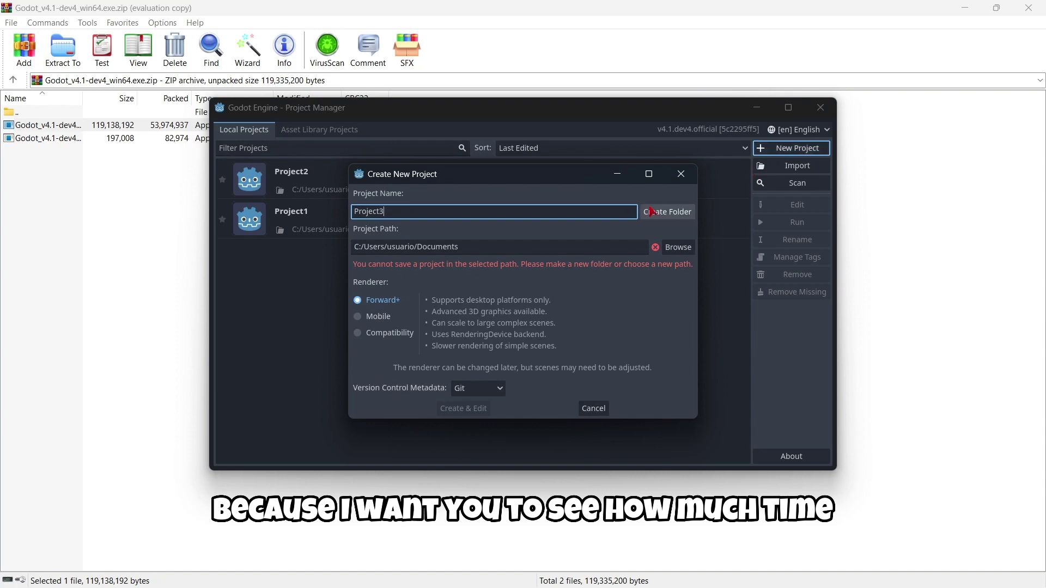
{"action": "left_click", "coordinate": [667, 212]}
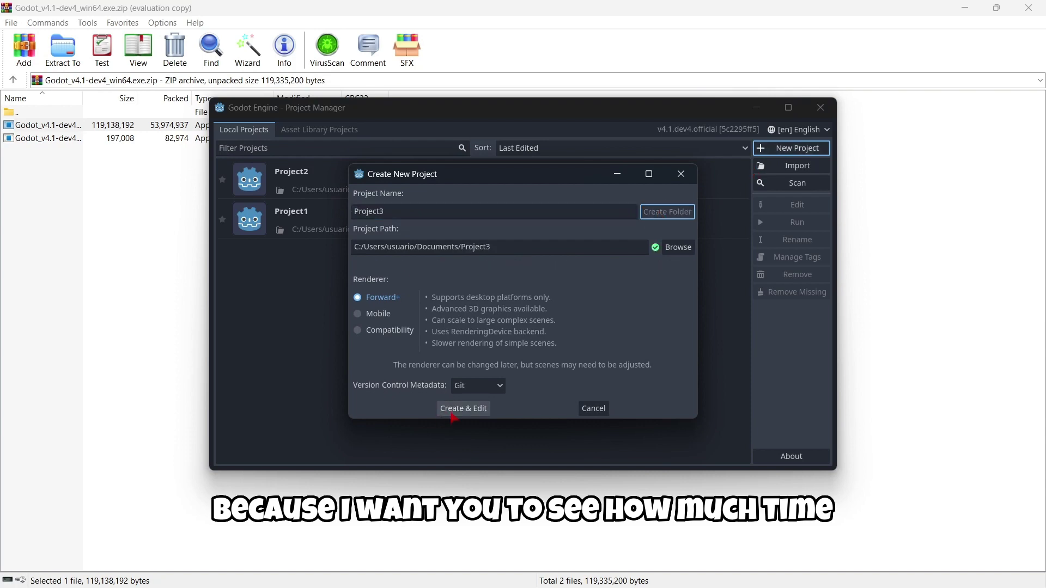
{"action": "left_click", "coordinate": [463, 409]}
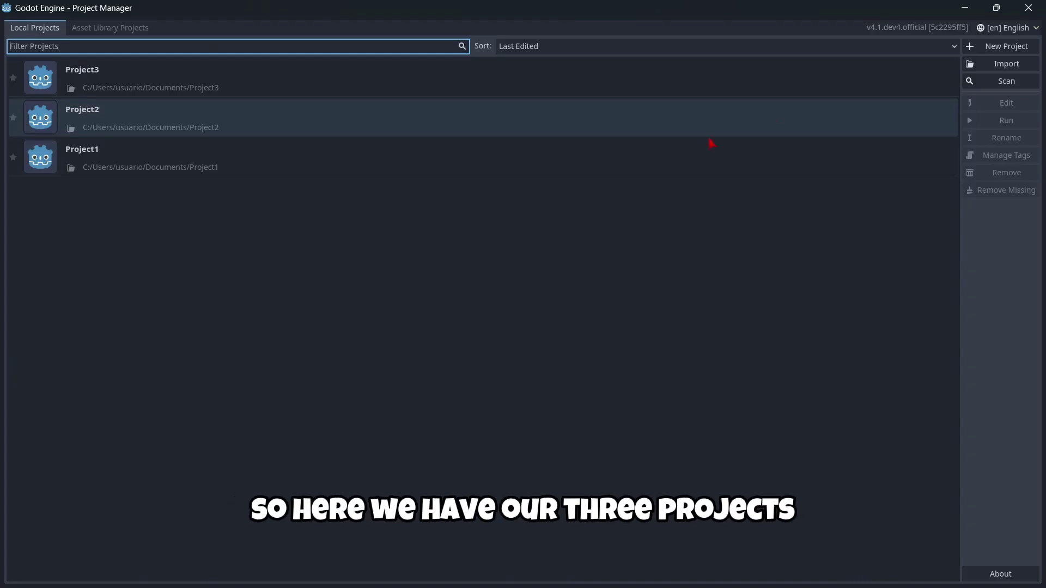
{"action": "left_click", "coordinate": [455, 149]}
{"action": "left_click", "coordinate": [396, 90]}
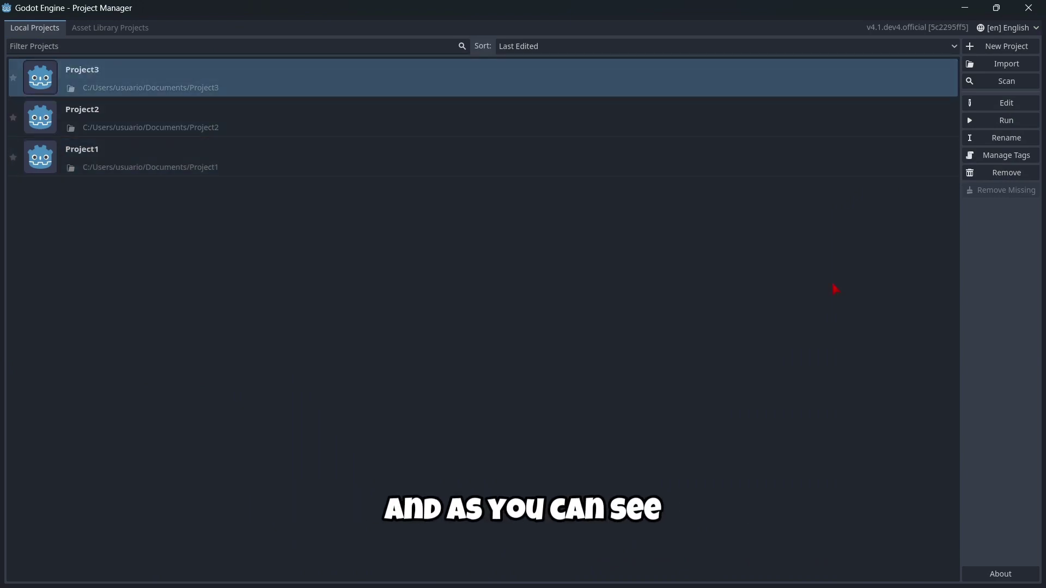
Step: Select Project1, open its tag manager and create Tag 1
{"action": "left_click", "coordinate": [708, 120]}
{"action": "left_click", "coordinate": [676, 159]}
{"action": "left_click", "coordinate": [898, 122]}
{"action": "left_click", "coordinate": [845, 161]}
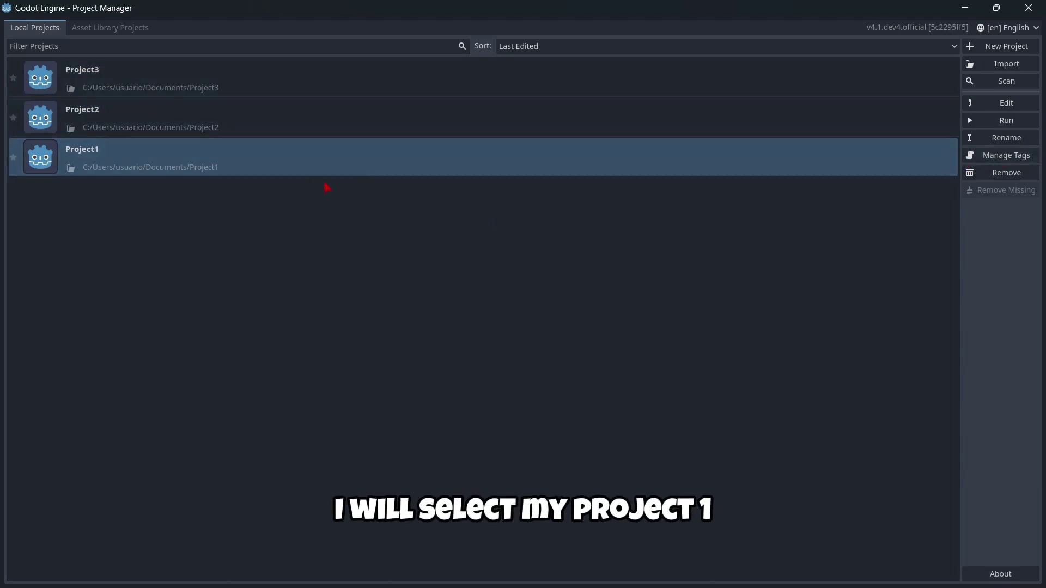
{"action": "left_click", "coordinate": [996, 154]}
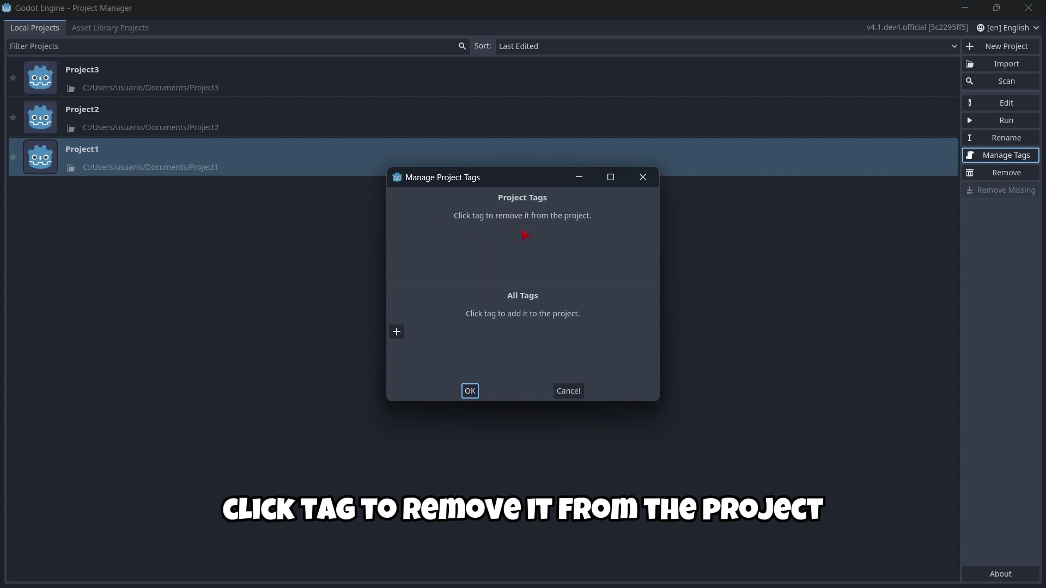
{"action": "left_click", "coordinate": [397, 332]}
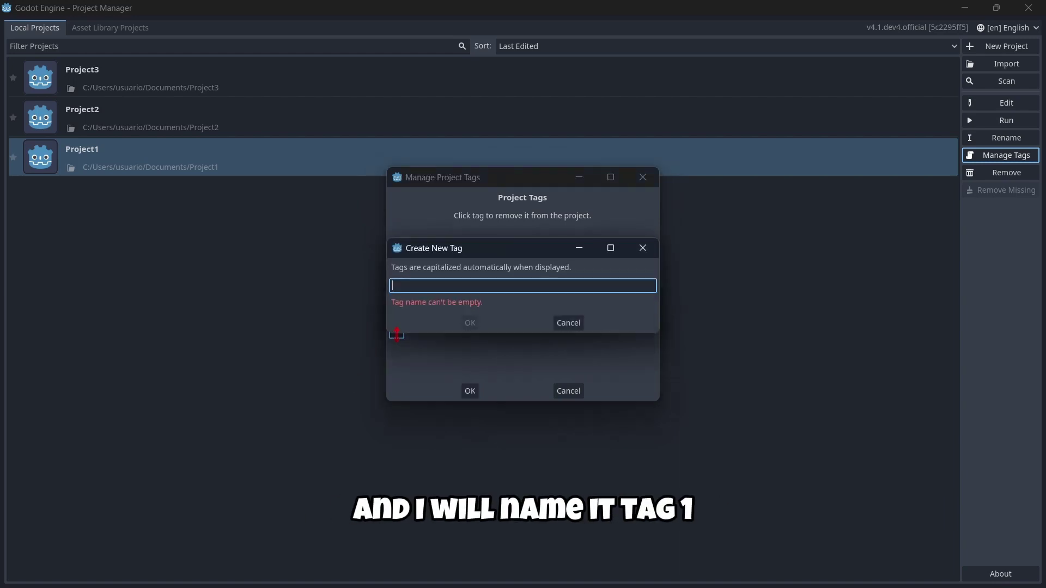
{"action": "key", "text": "Return"}
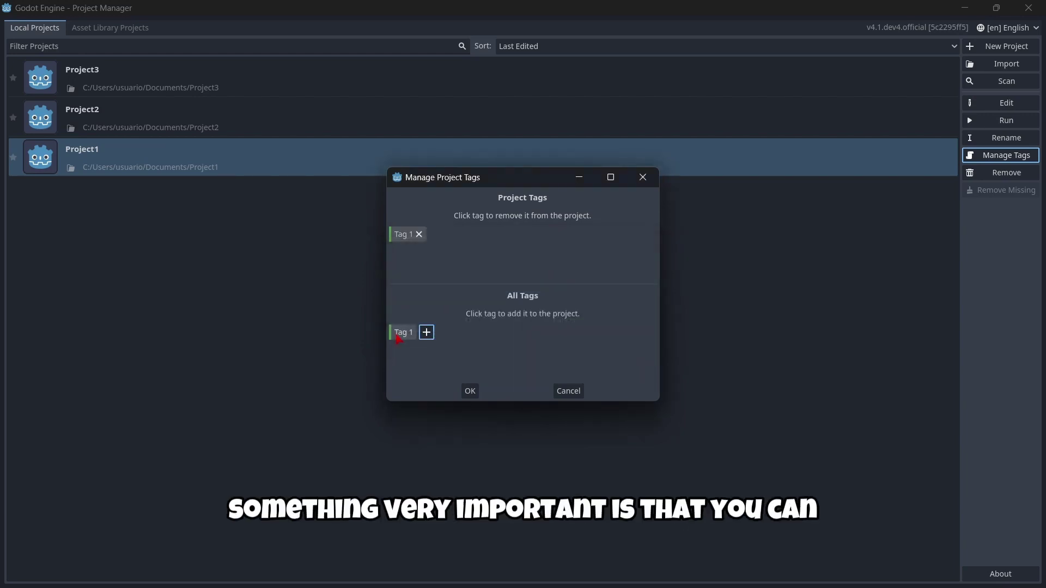
Step: Create two more lowercase tags, tag 2 and tag3
{"action": "left_click", "coordinate": [431, 336]}
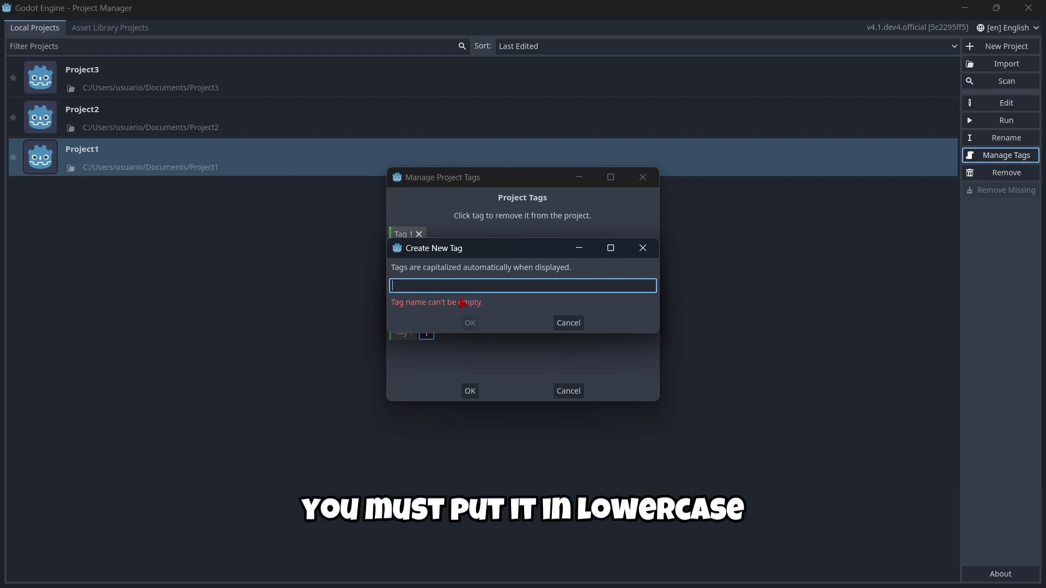
{"action": "type", "text": "Tag"}
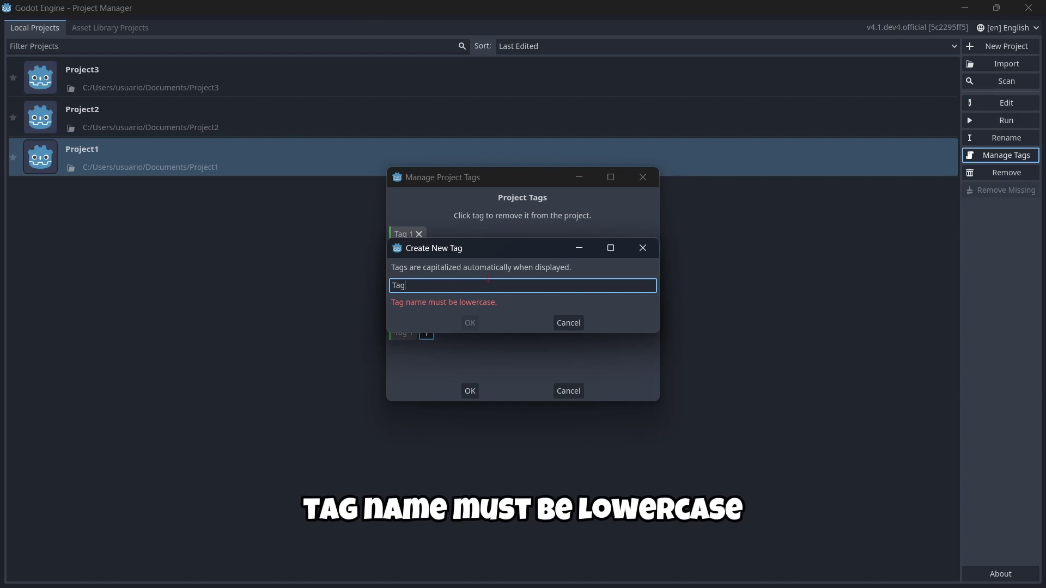
{"action": "key", "text": "ctrl+a"}
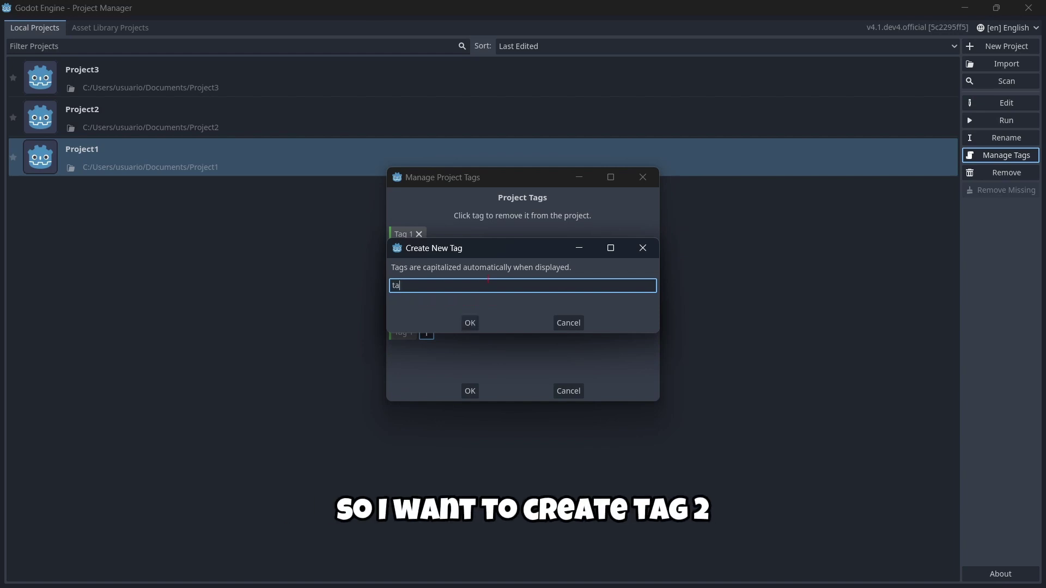
{"action": "type", "text": "tag"}
{"action": "key", "text": "Return"}
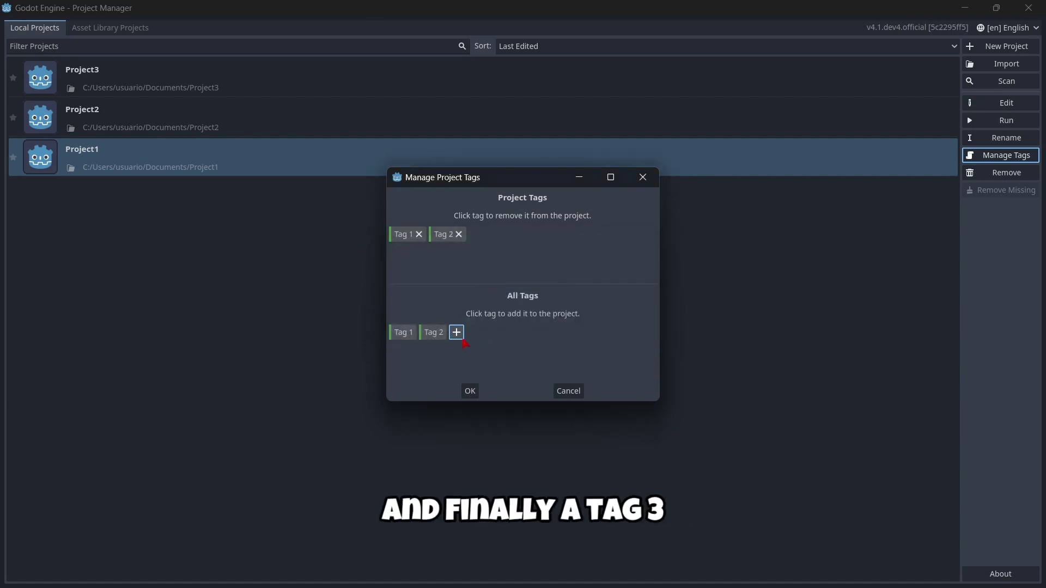
{"action": "left_click", "coordinate": [461, 337]}
{"action": "type", "text": "tag3"}
{"action": "key", "text": "Return"}
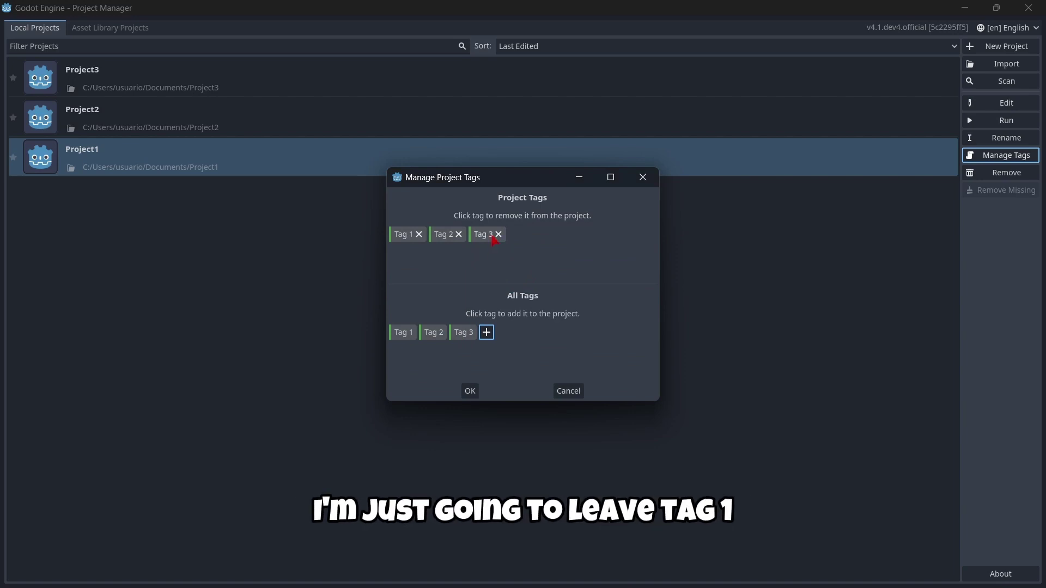
Step: Leave Project1 with only Tag 1, give Project2 Tag 2, and open Project3's tag manager
{"action": "left_click", "coordinate": [459, 235]}
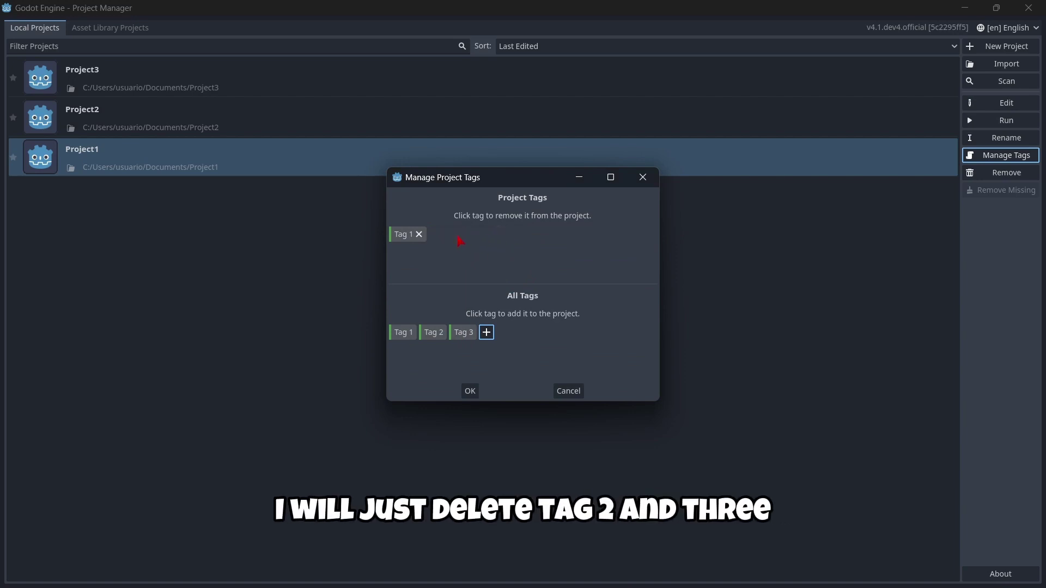
{"action": "left_click", "coordinate": [469, 391]}
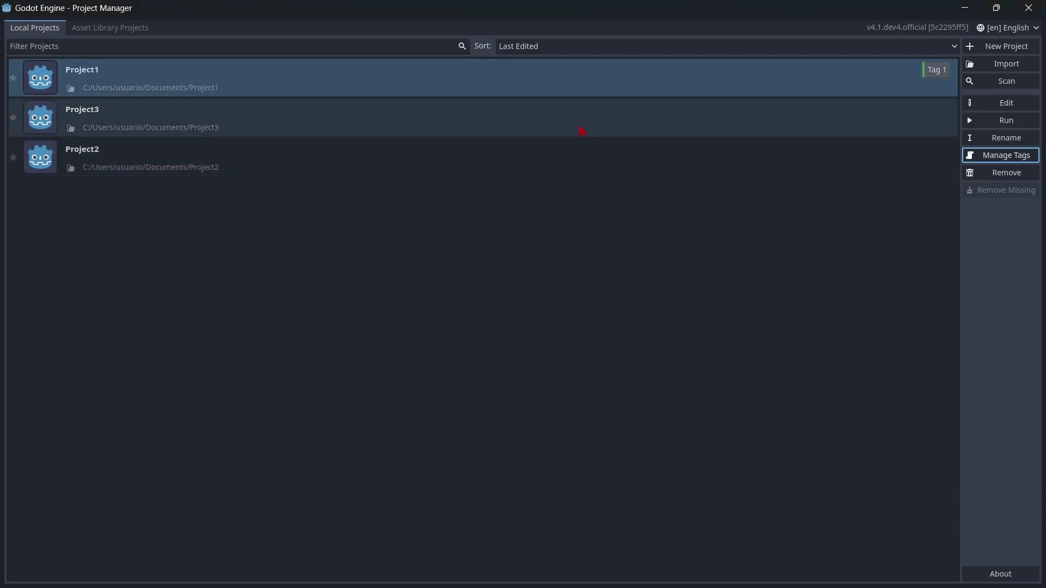
{"action": "left_click", "coordinate": [454, 162]}
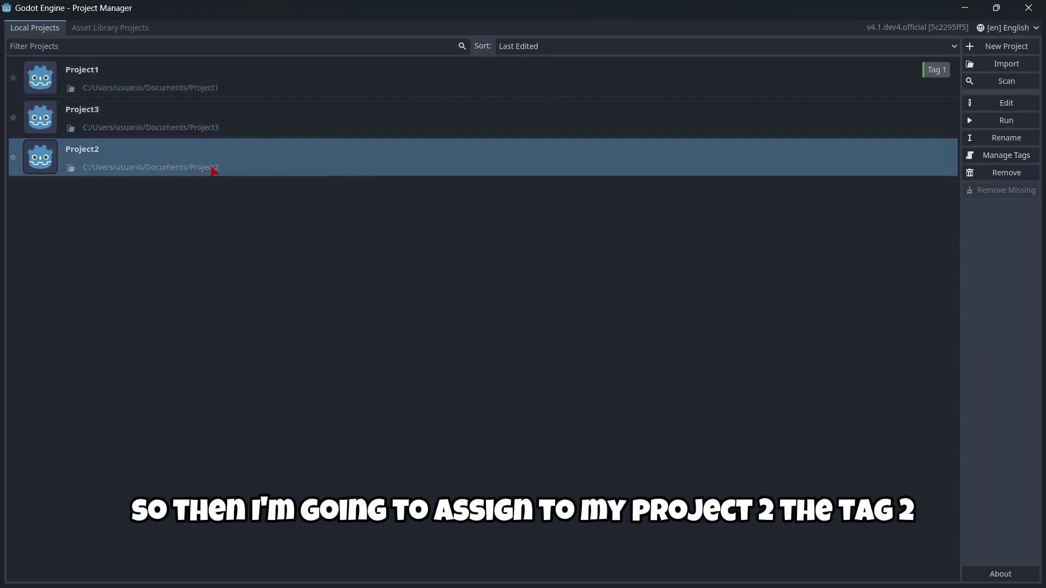
{"action": "left_click", "coordinate": [1004, 155]}
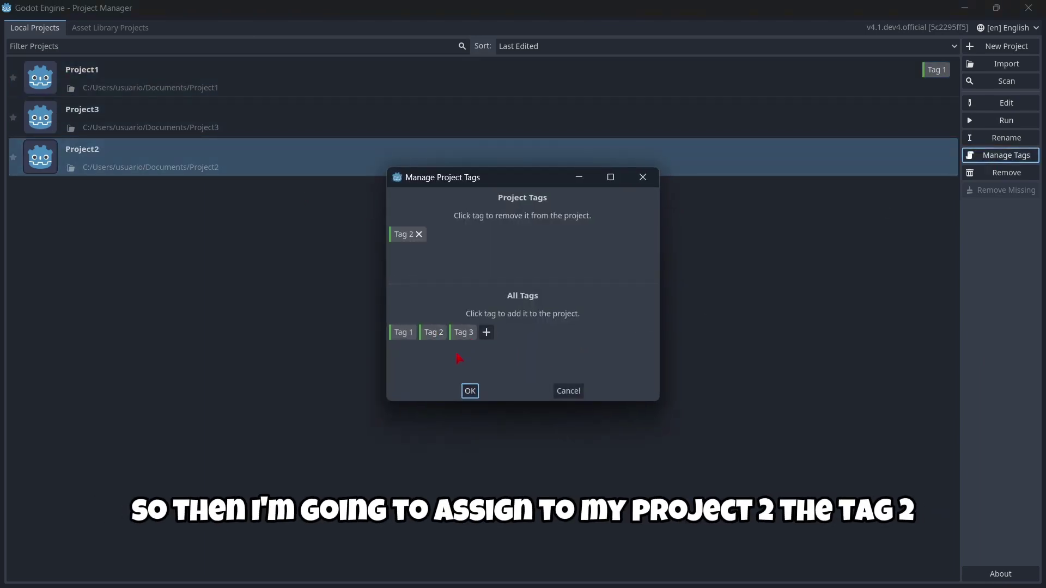
{"action": "left_click", "coordinate": [470, 390]}
{"action": "left_click", "coordinate": [374, 173]}
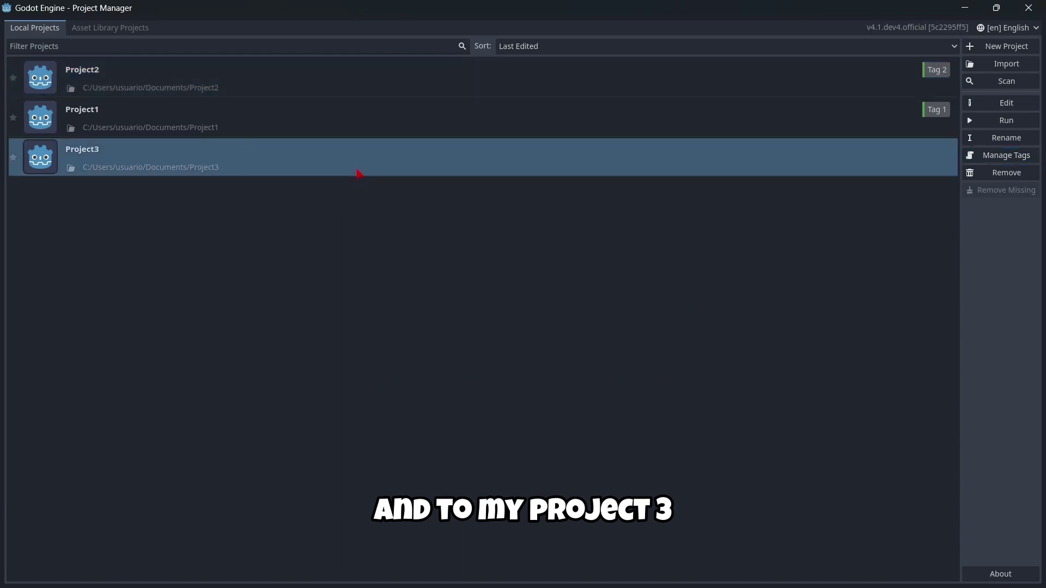
{"action": "left_click", "coordinate": [1004, 155]}
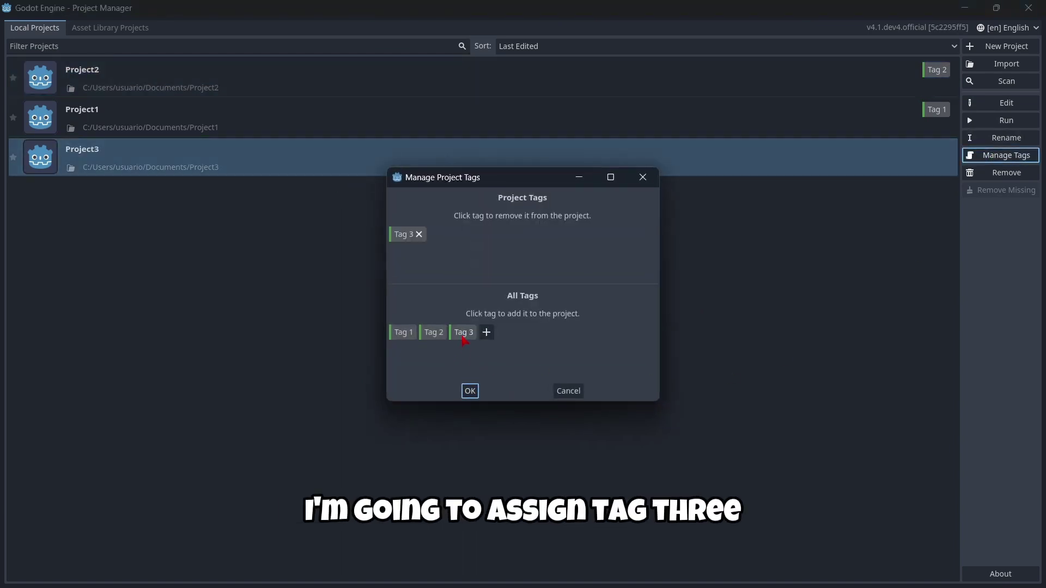
Step: Apply Tag 3 to Project3, filter the list by tag3, then clear the filter
{"action": "left_click", "coordinate": [470, 391]}
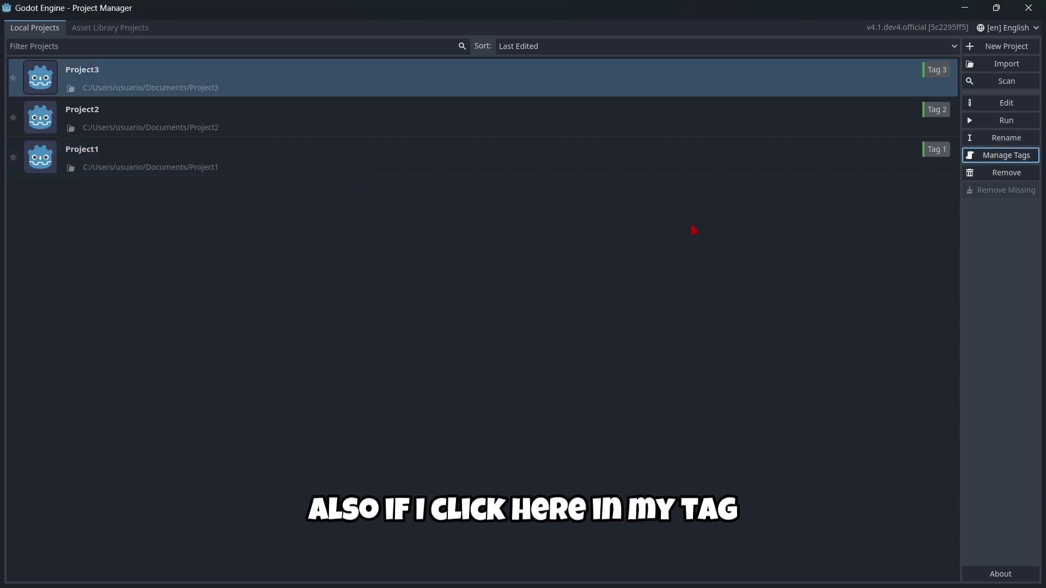
{"action": "left_click", "coordinate": [936, 73]}
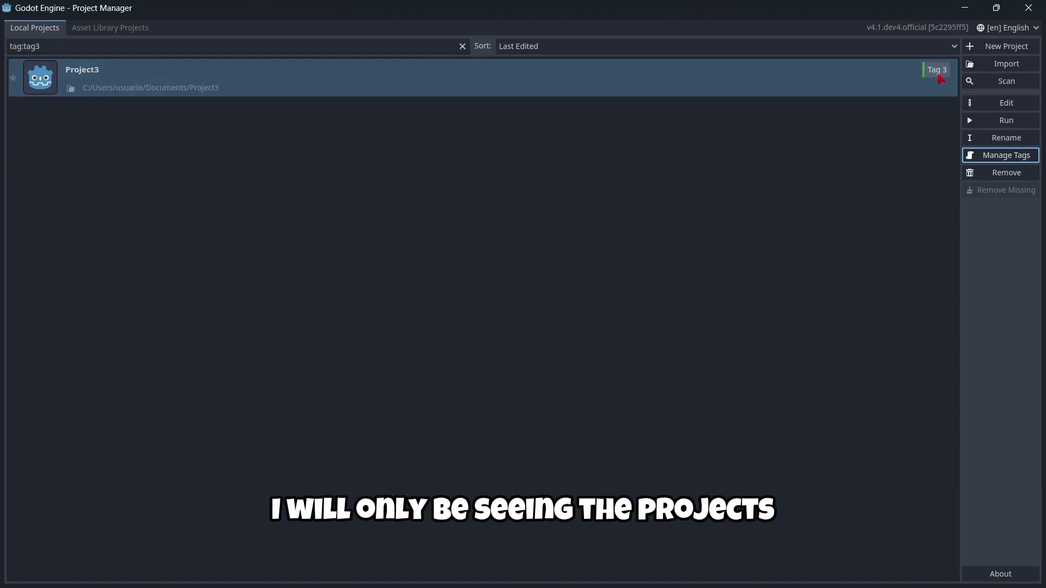
{"action": "left_click", "coordinate": [939, 76]}
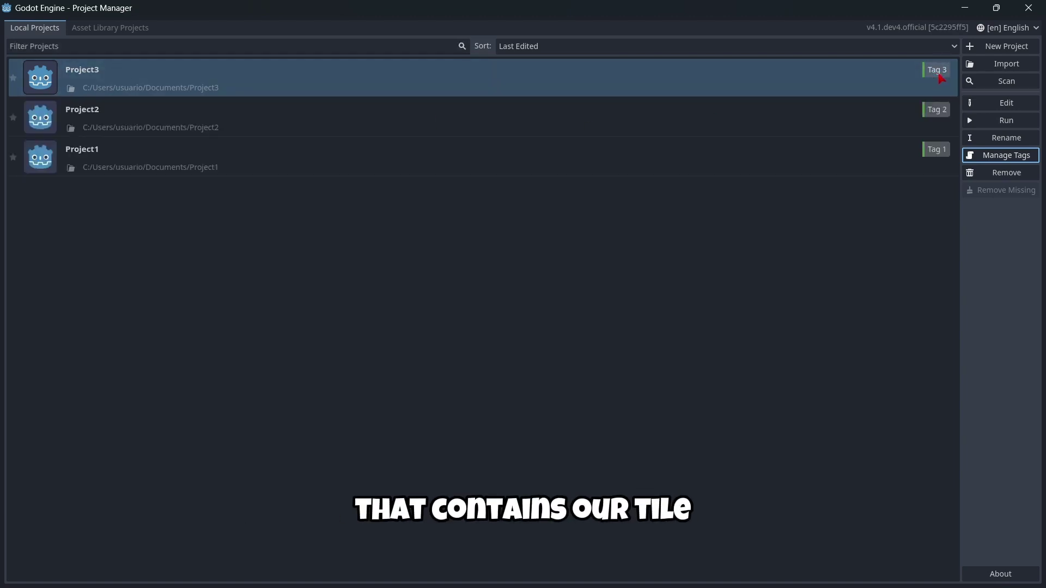
Step: Add Tag 3 to Project1 and check the tag3 filter again before clearing it
{"action": "left_click", "coordinate": [411, 148]}
{"action": "left_click", "coordinate": [1006, 155]}
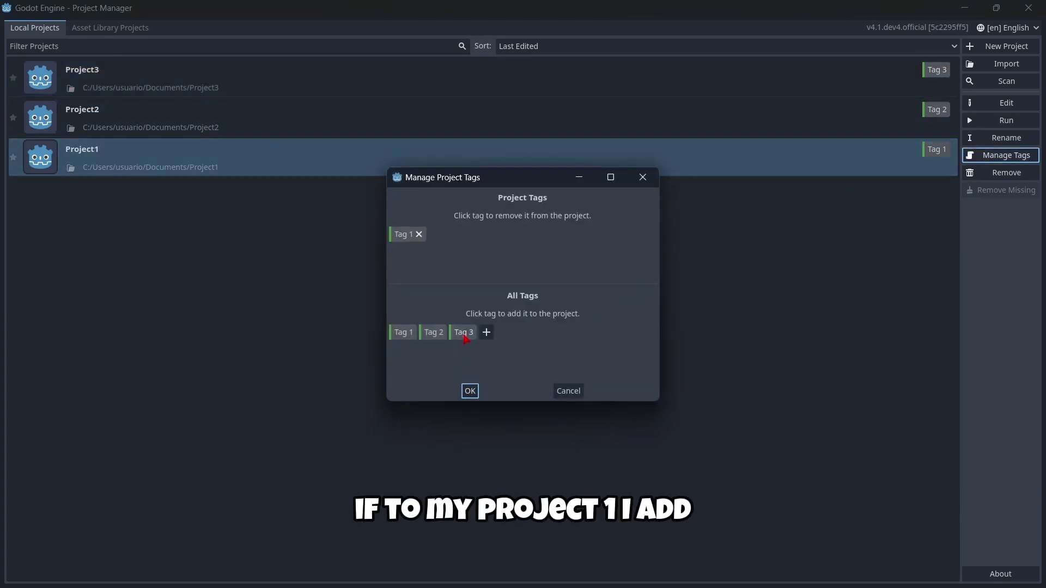
{"action": "left_click", "coordinate": [467, 338]}
{"action": "left_click", "coordinate": [469, 392]}
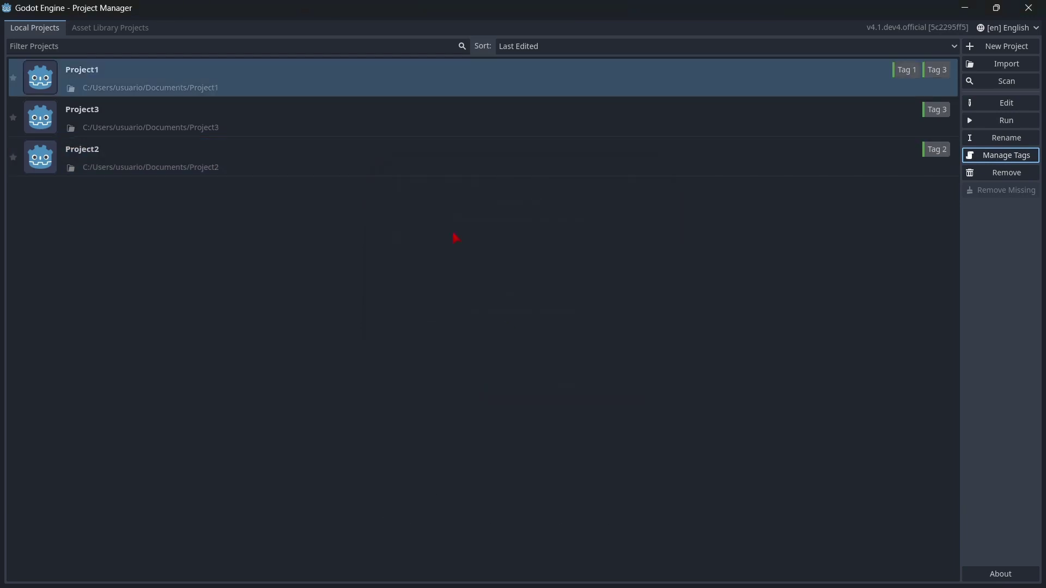
{"action": "left_click", "coordinate": [938, 70]}
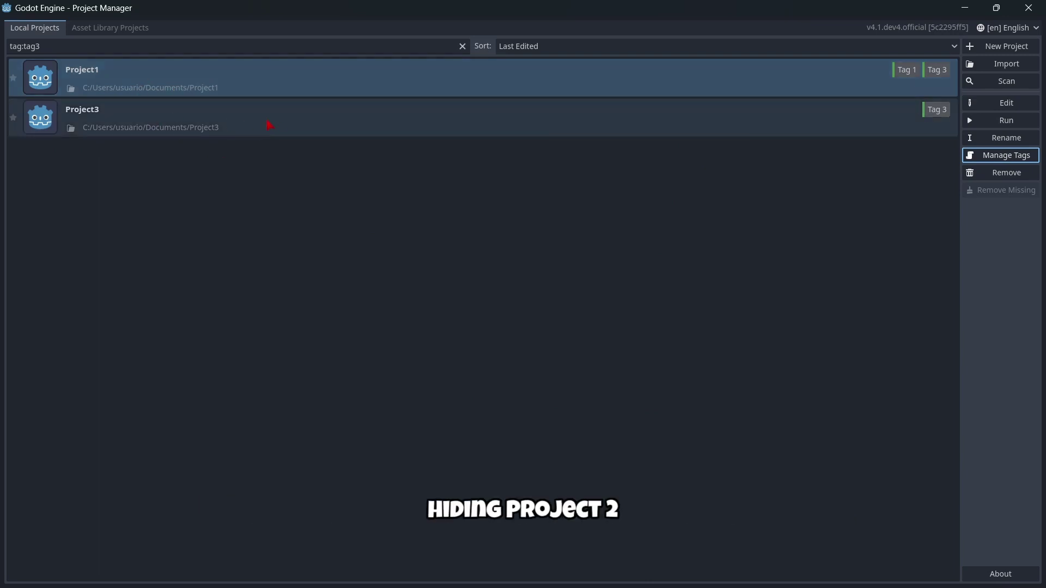
{"action": "left_click", "coordinate": [936, 71]}
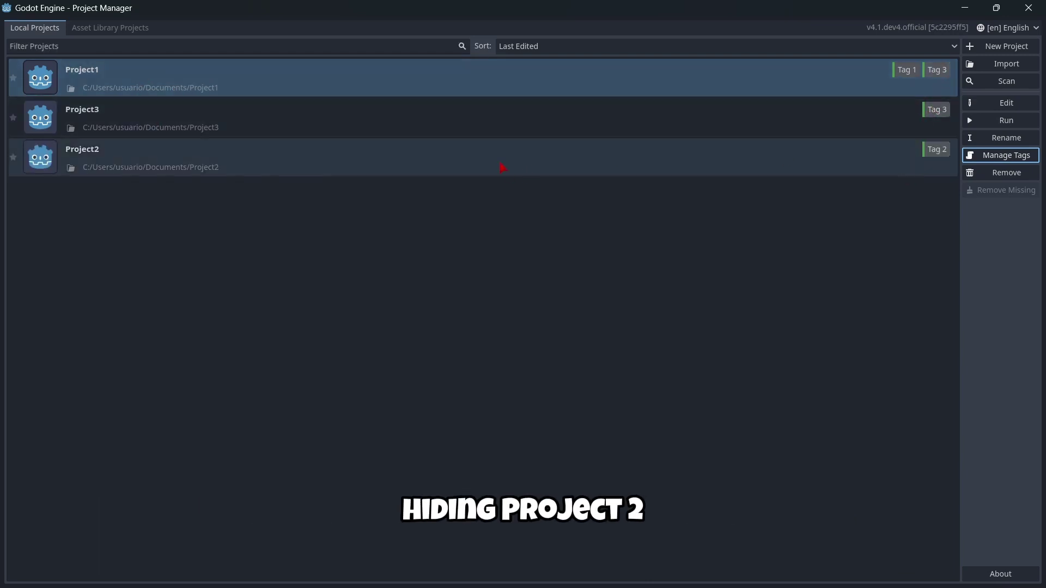
Step: Open Project1's tag manager and create a lowercase prototype tag
{"action": "left_click", "coordinate": [981, 156]}
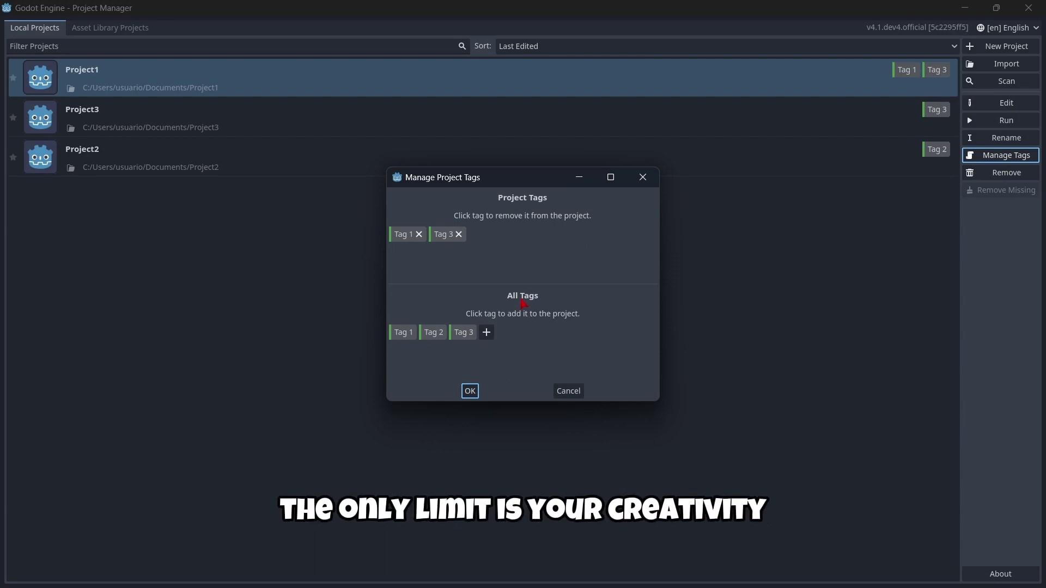
{"action": "left_click", "coordinate": [487, 333]}
{"action": "type", "text": "Pr"}
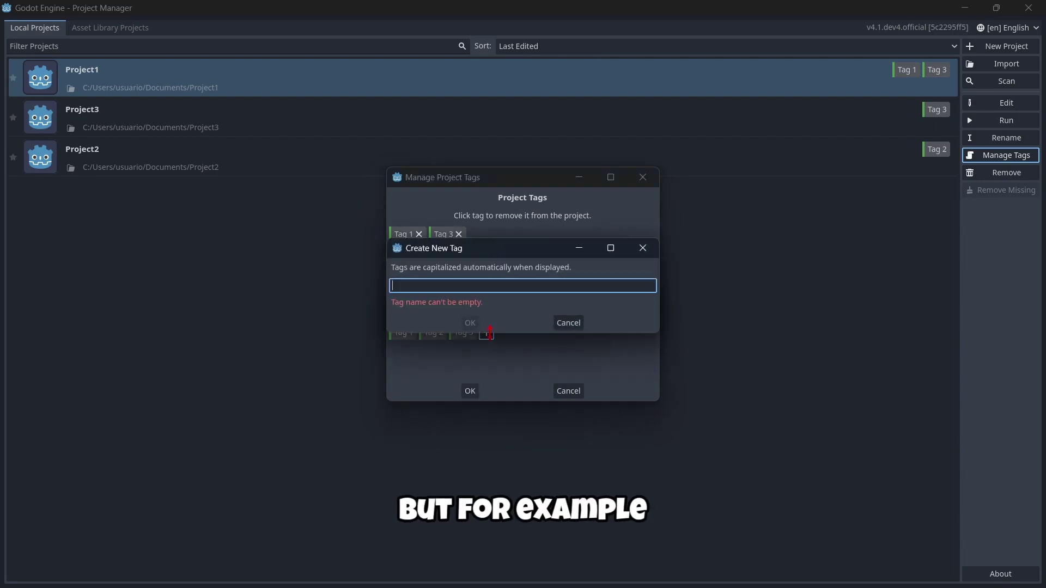
{"action": "type", "text": "o"}
{"action": "key", "text": "BackSpace"}
{"action": "key", "text": "BackSpace"}
{"action": "key", "text": "BackSpace"}
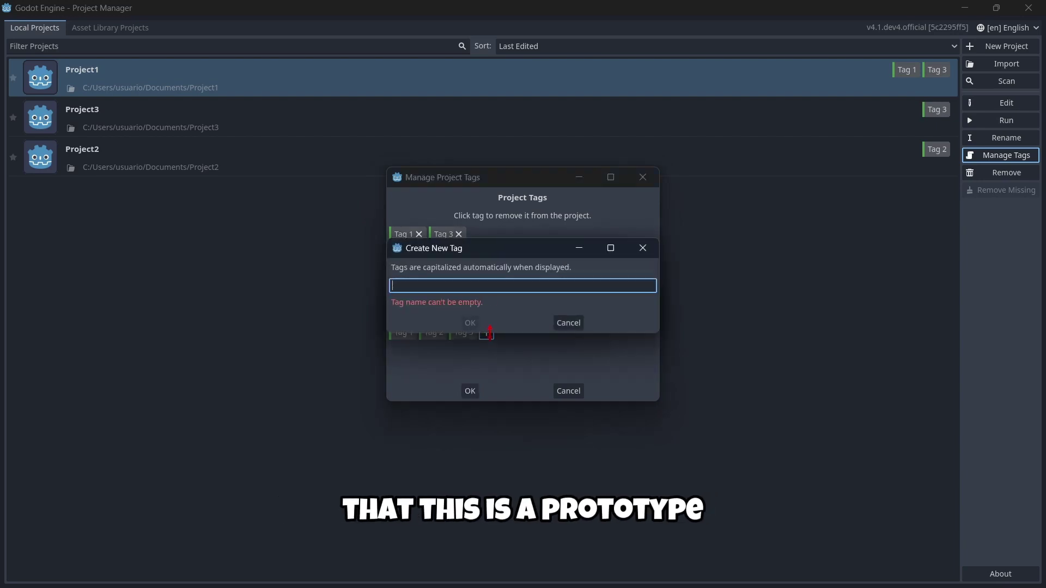
{"action": "type", "text": "prototype"}
{"action": "key", "text": "Return"}
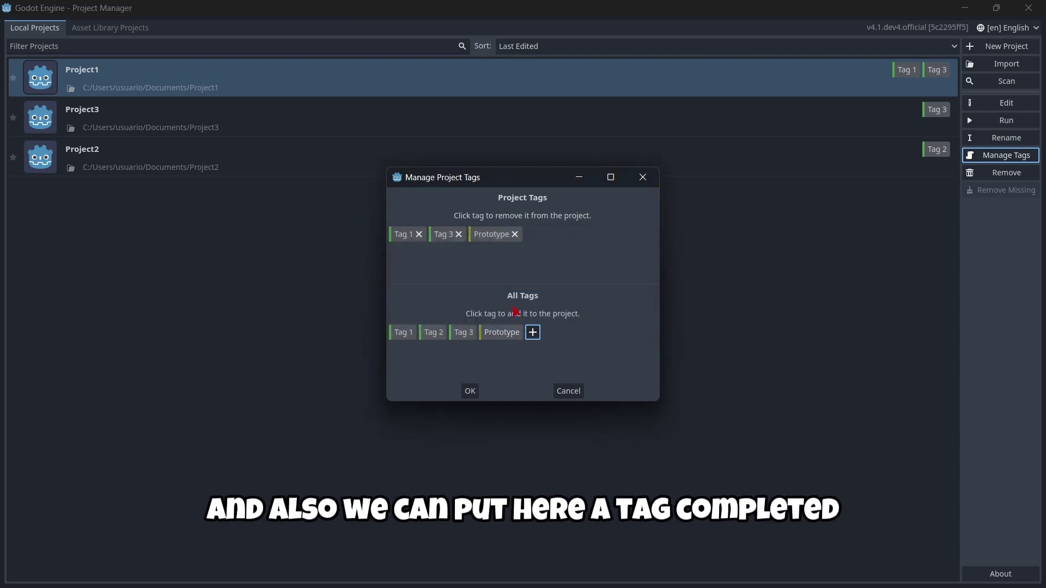
Step: Create the completed_project and in_progress tags, then close the tag manager
{"action": "left_click", "coordinate": [534, 332]}
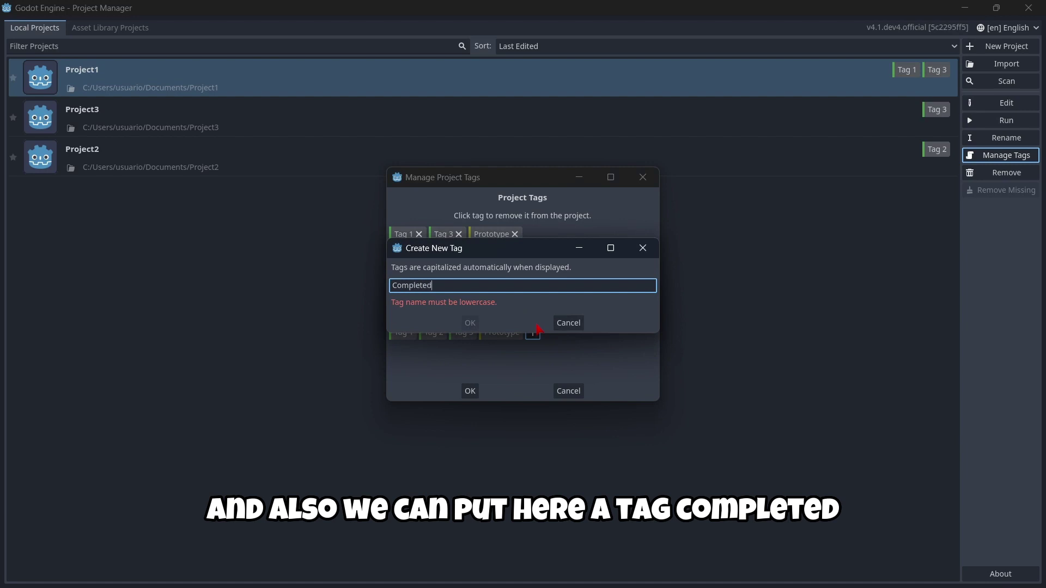
{"action": "key", "text": "BackSpace"}
{"action": "key", "text": "BackSpace"}
{"action": "key", "text": "BackSpace"}
{"action": "key", "text": "BackSpace"}
{"action": "key", "text": "BackSpace"}
{"action": "key", "text": "BackSpace"}
{"action": "key", "text": "BackSpace"}
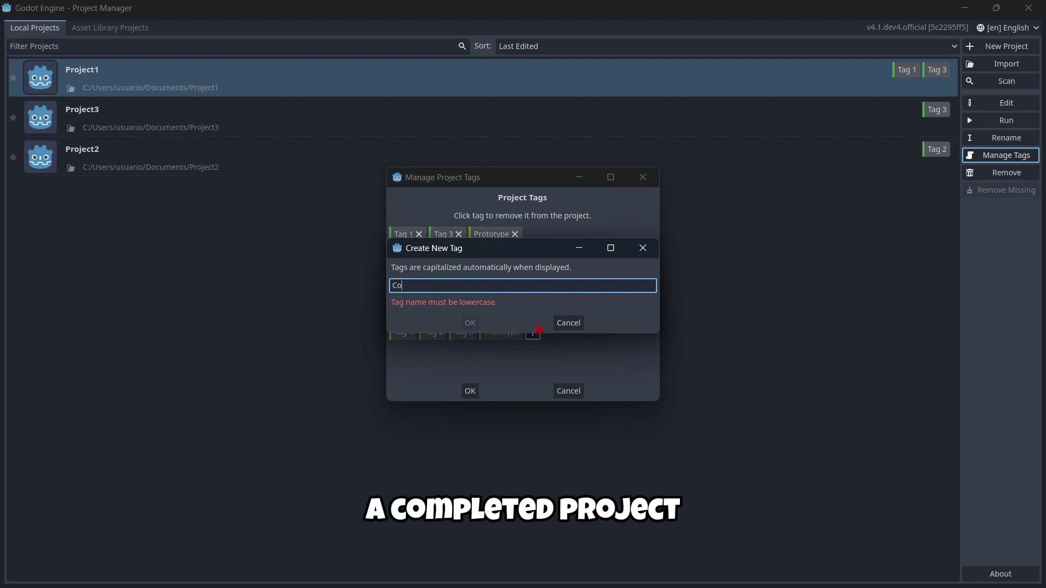
{"action": "type", "text": "ompleted "}
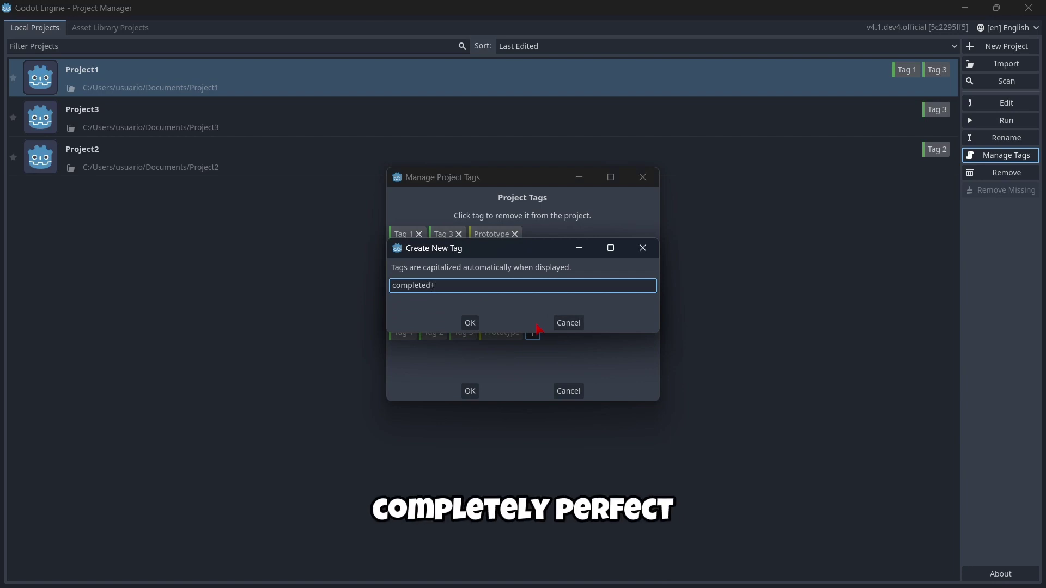
{"action": "type", "text": "_project"}
{"action": "key", "text": "Return"}
{"action": "left_click", "coordinate": [611, 332]}
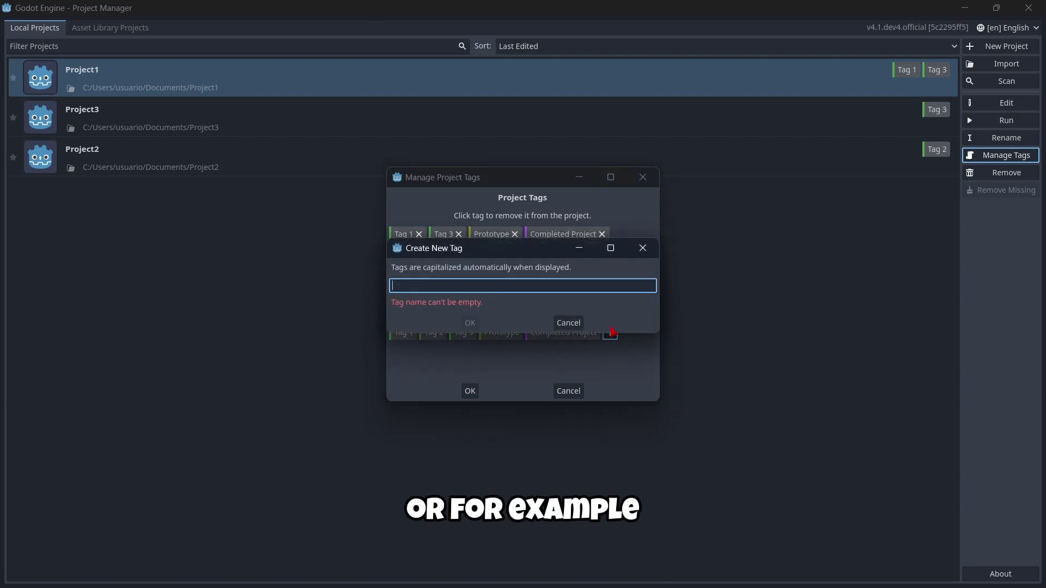
{"action": "type", "text": "In_progress"}
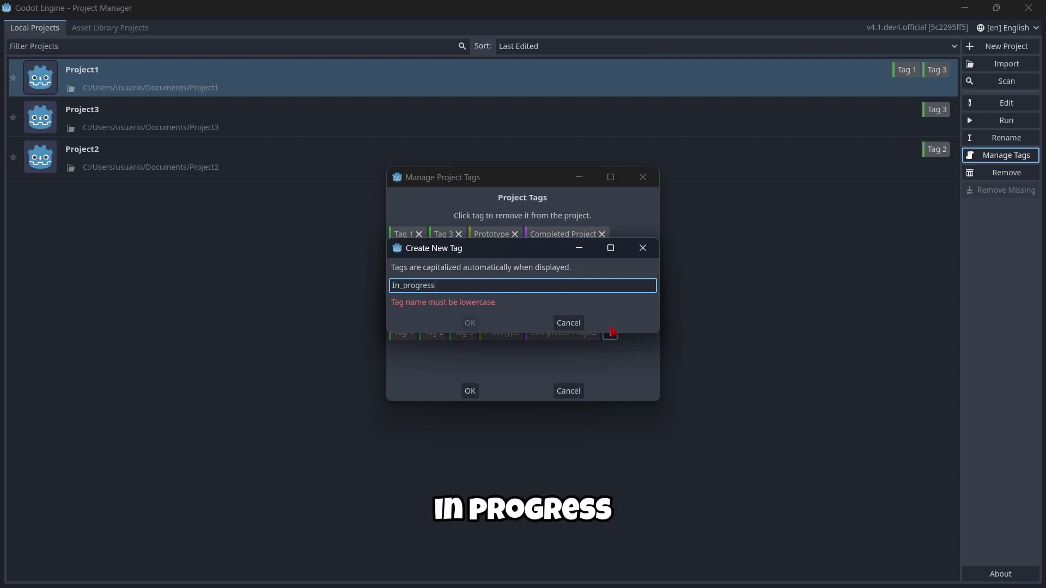
{"action": "key", "text": "Home"}
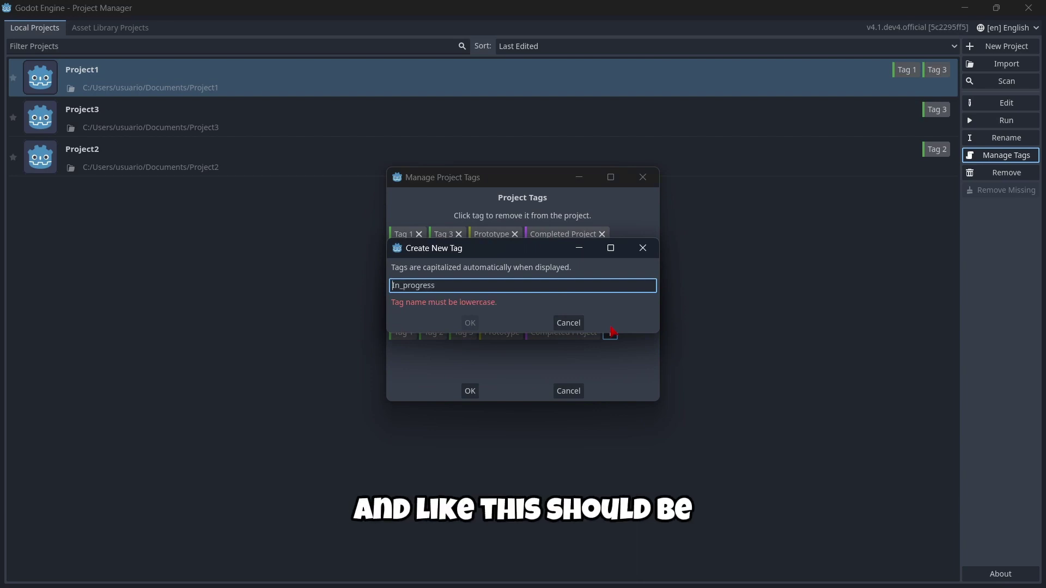
{"action": "key", "text": "Return"}
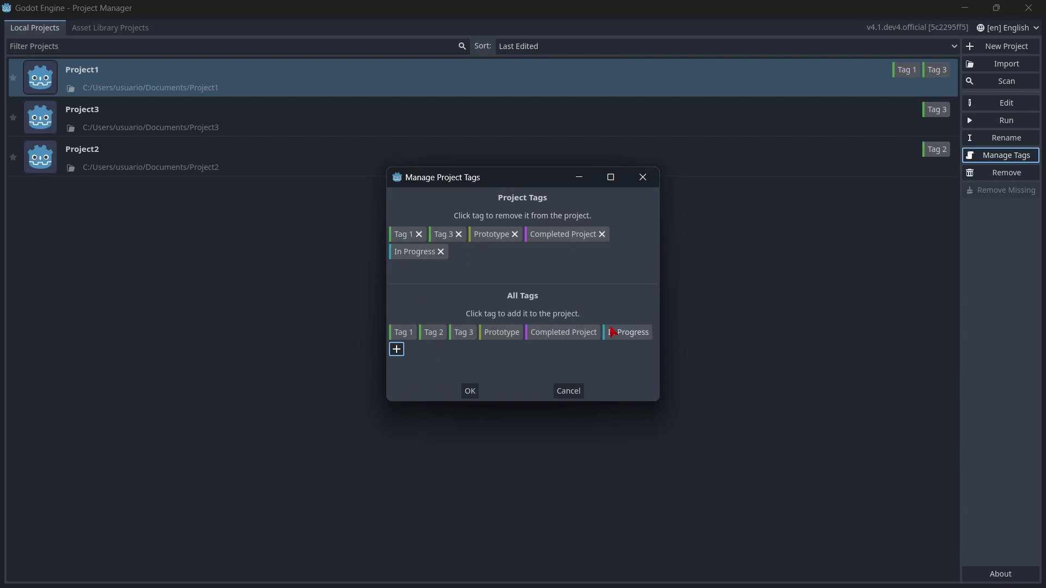
{"action": "key", "text": "Return"}
Step: Confirm Project1 has only the Prototype tag and Project2 has In Progress
{"action": "left_click", "coordinate": [482, 151]}
{"action": "left_click", "coordinate": [1006, 155]}
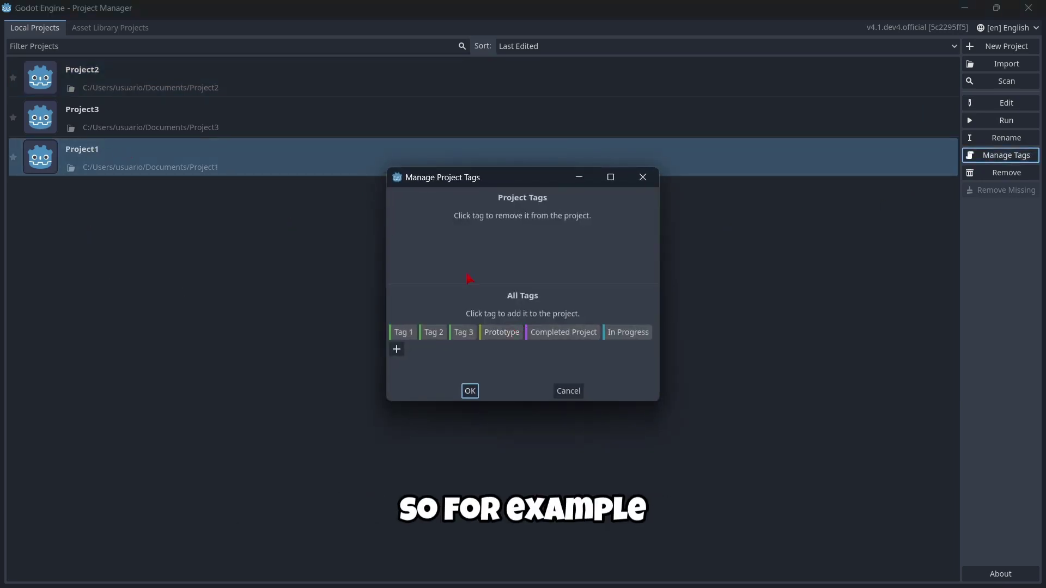
{"action": "left_click", "coordinate": [468, 392]}
{"action": "left_click", "coordinate": [231, 131]}
{"action": "left_click", "coordinate": [975, 156]}
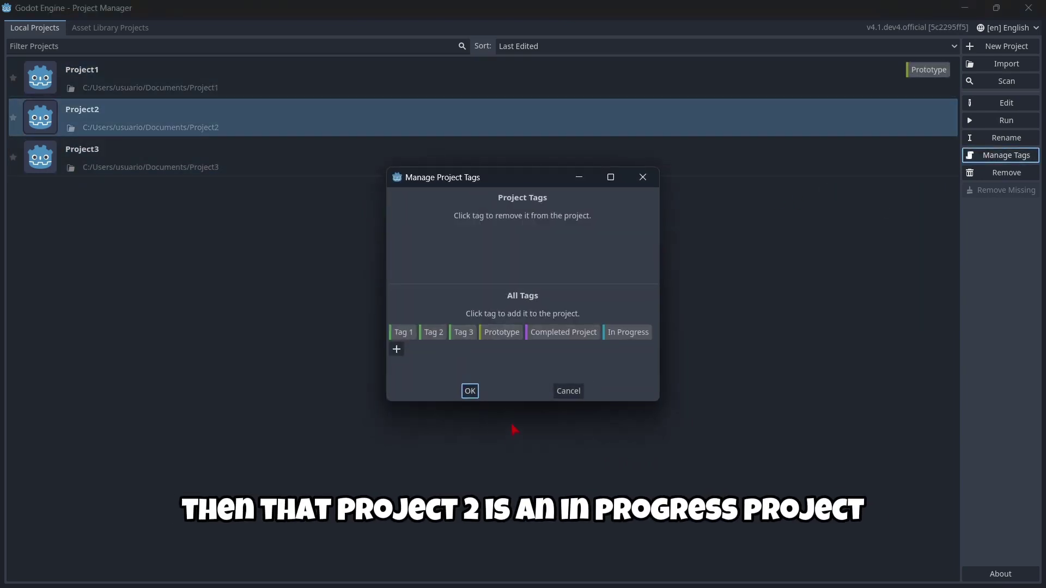
{"action": "left_click", "coordinate": [469, 391]}
Step: Tag Project3 as Completed Project and Project4 as Prototype
{"action": "left_click", "coordinate": [653, 169]}
{"action": "left_click", "coordinate": [995, 157]}
{"action": "left_click", "coordinate": [561, 334]}
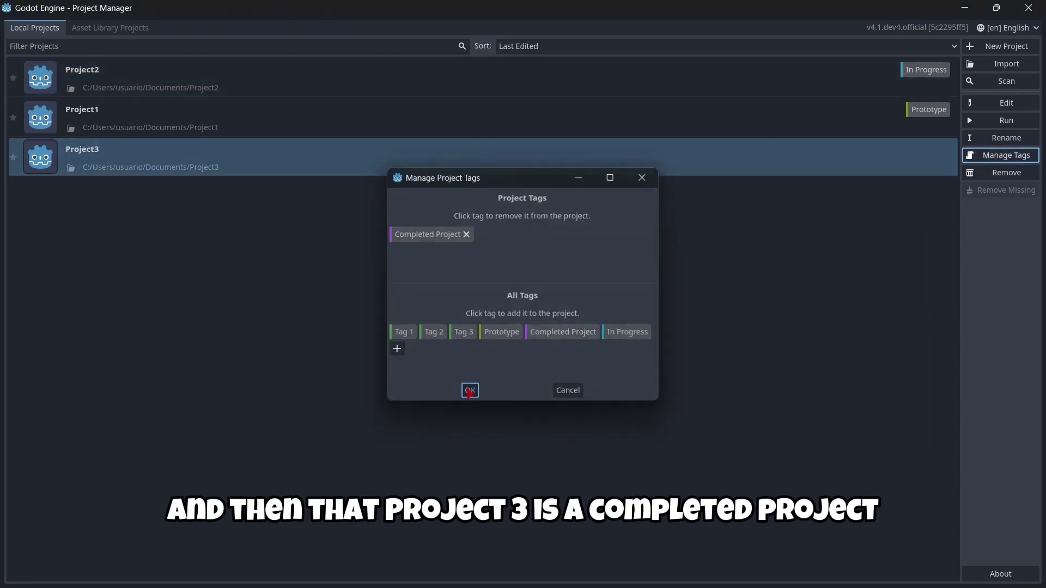
{"action": "left_click", "coordinate": [469, 391]}
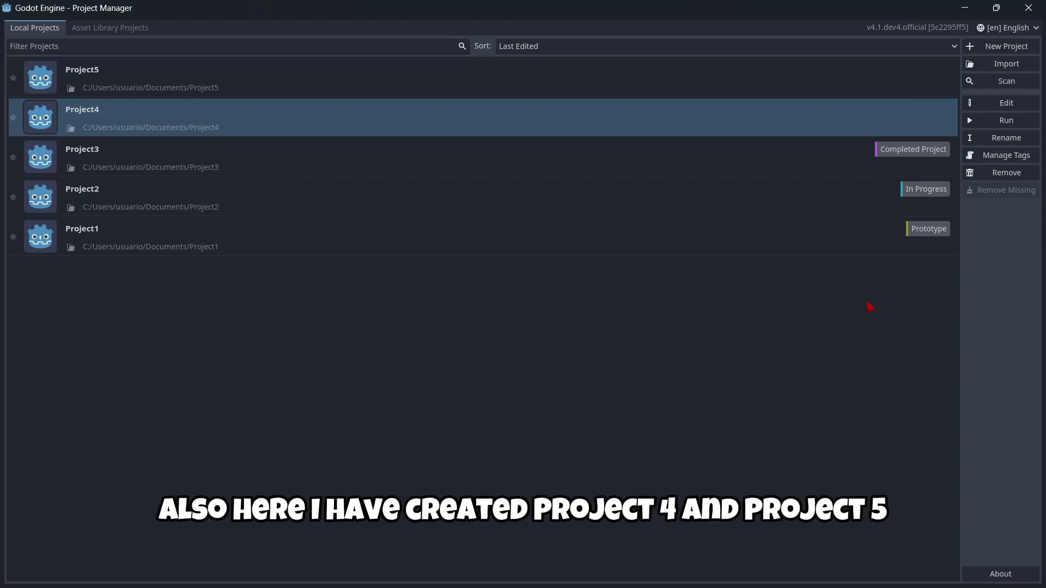
{"action": "left_click", "coordinate": [1004, 155]}
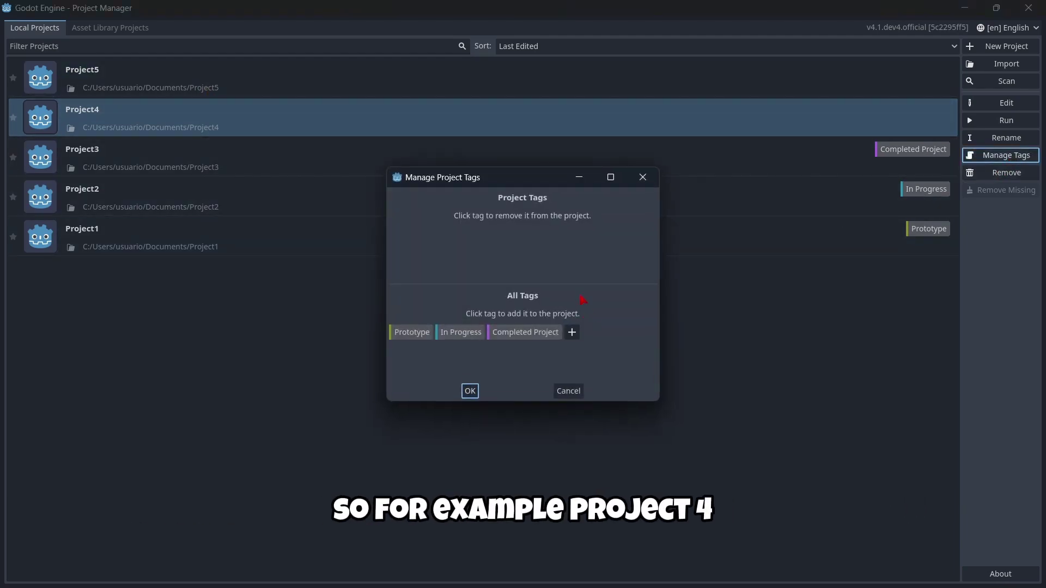
{"action": "left_click", "coordinate": [410, 334]}
{"action": "left_click", "coordinate": [470, 391]}
Step: Tag Project5 as Completed Project
{"action": "left_click", "coordinate": [439, 135]}
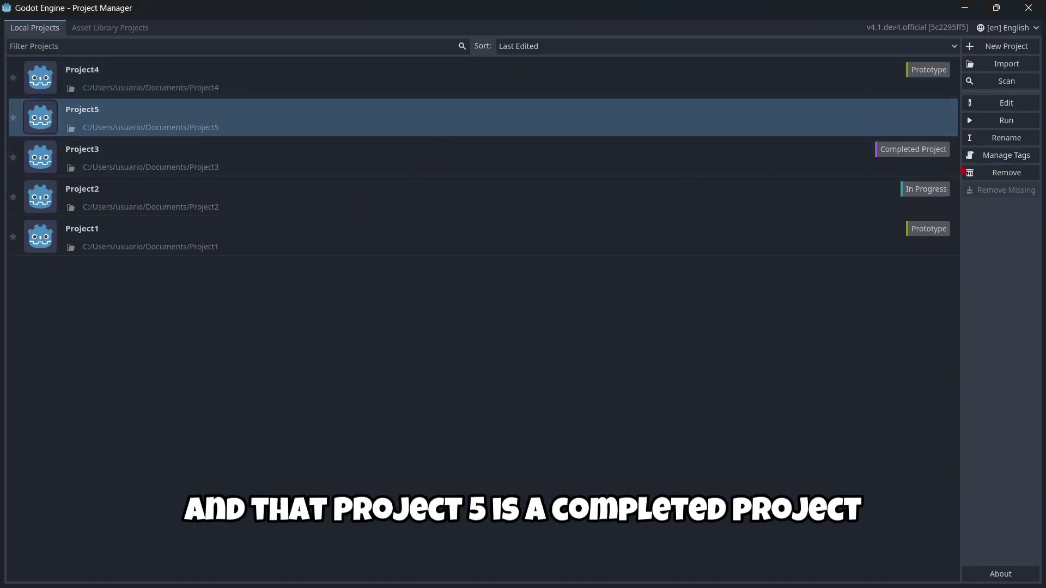
{"action": "left_click", "coordinate": [1007, 155]}
{"action": "left_click", "coordinate": [525, 333]}
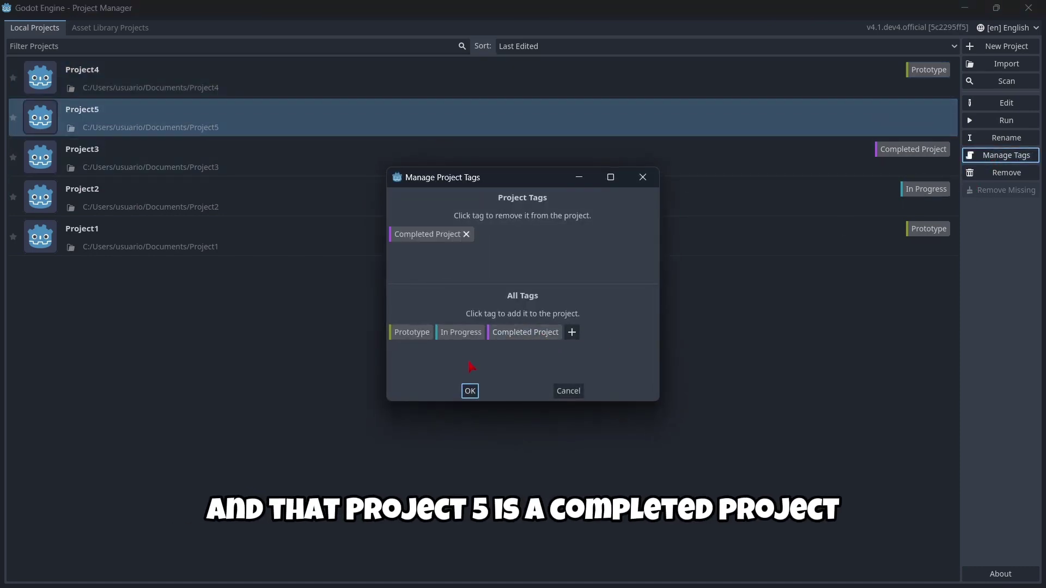
{"action": "left_click", "coordinate": [470, 392]}
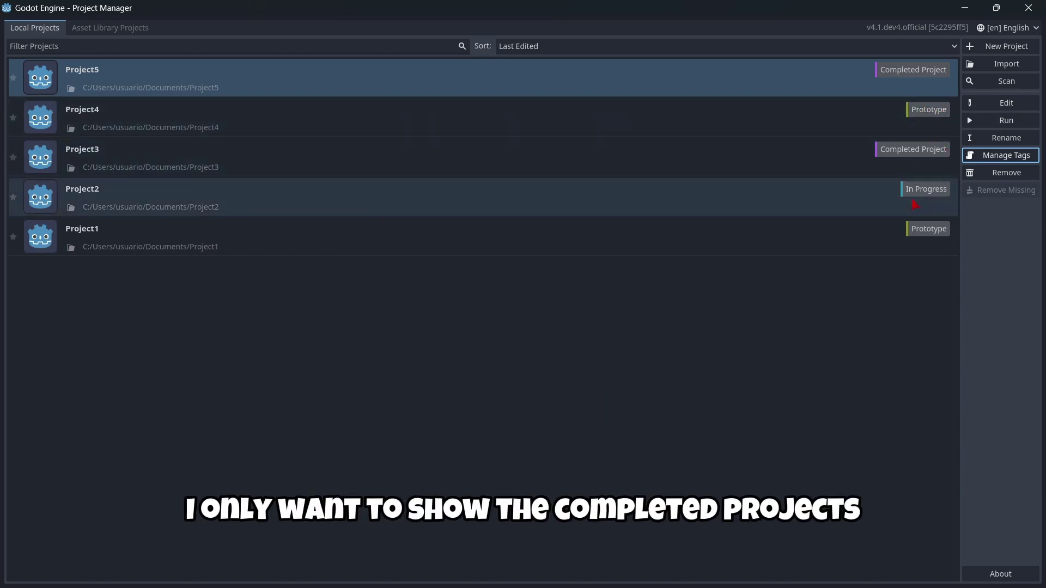
{"action": "left_click", "coordinate": [898, 73]}
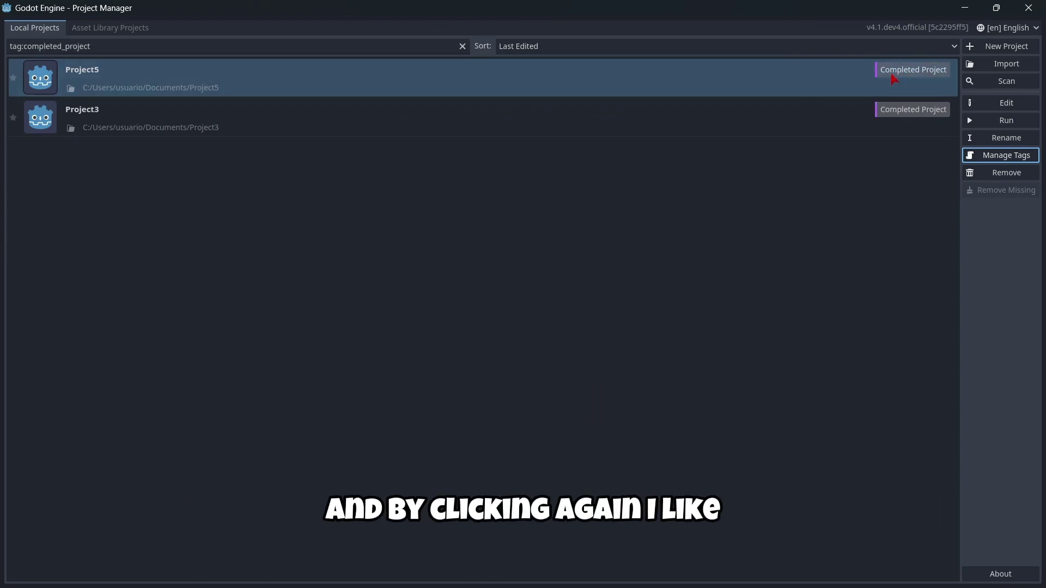
{"action": "left_click", "coordinate": [891, 73]}
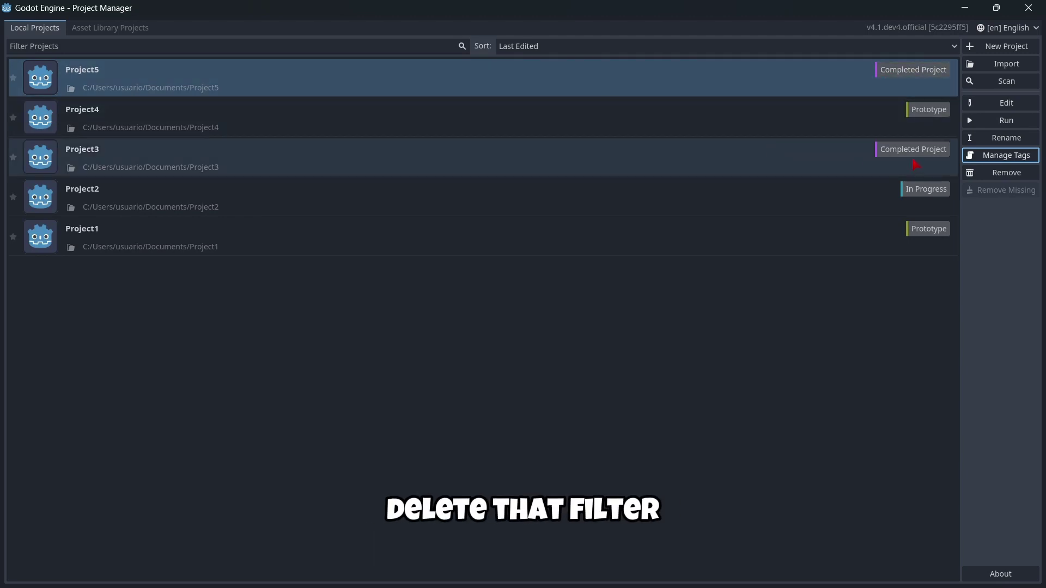
{"action": "left_click", "coordinate": [926, 232]}
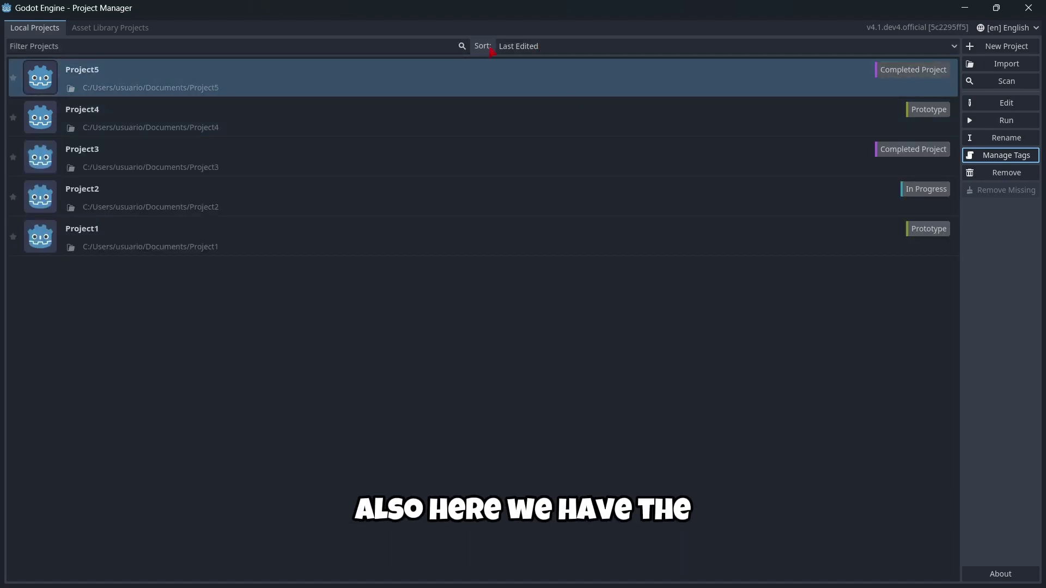
Step: Sort the project list by Tags
{"action": "left_click", "coordinate": [533, 47]}
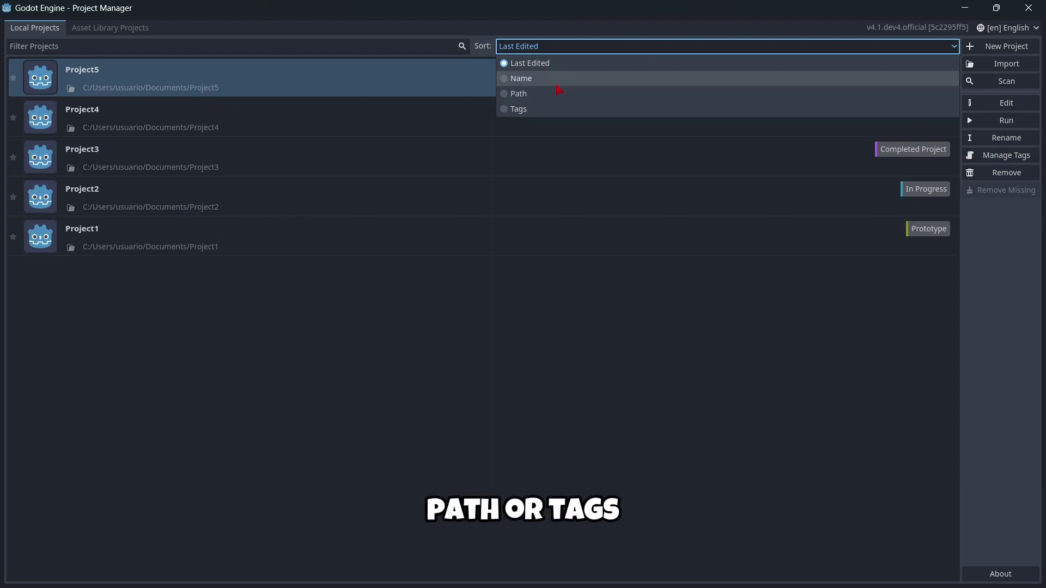
{"action": "left_click", "coordinate": [519, 109]}
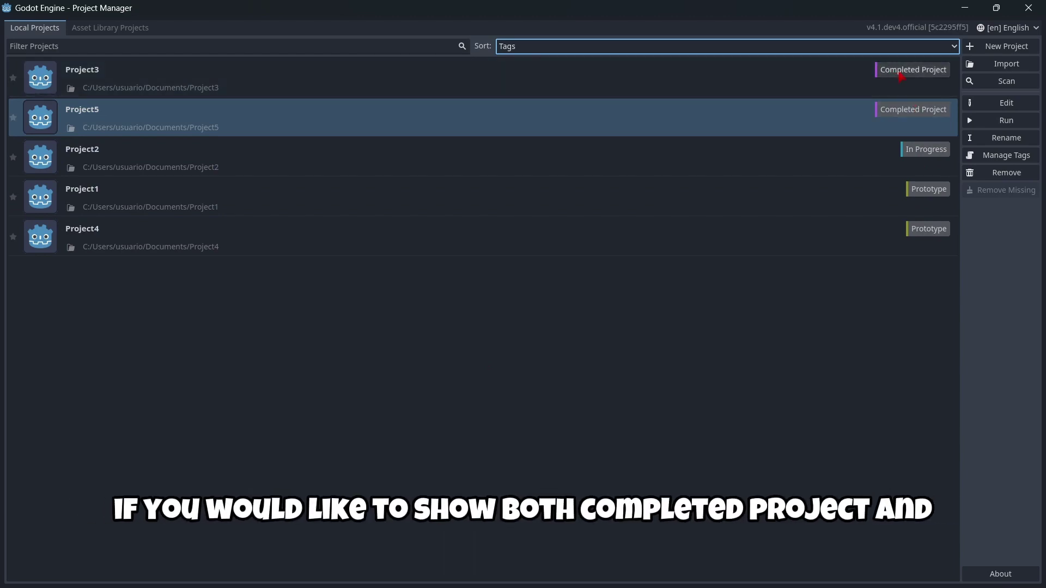
Step: Filter the projects by Prototype, then by Completed Project, then clear the tag filter
{"action": "left_click", "coordinate": [930, 193]}
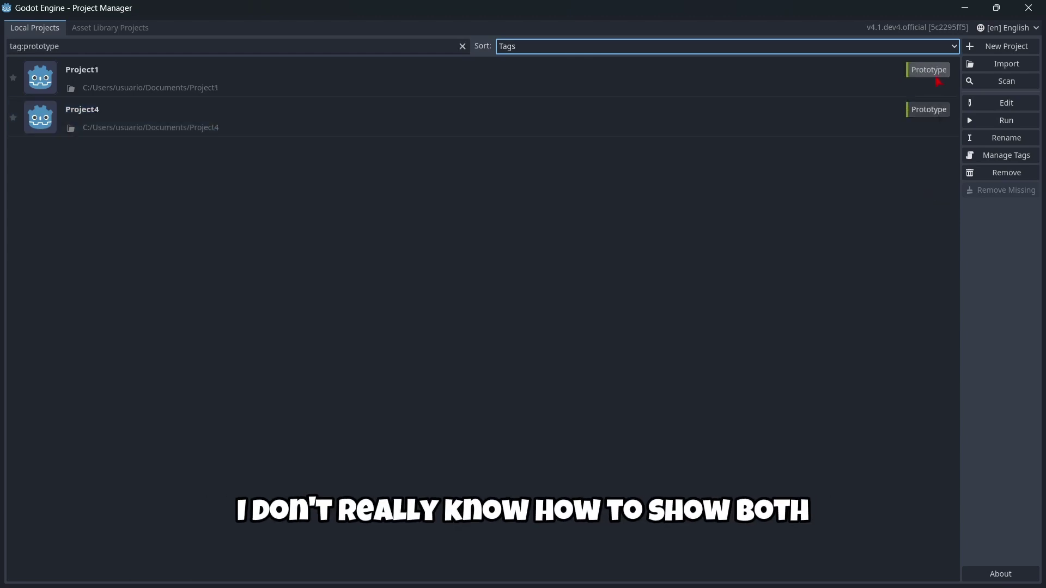
{"action": "left_click", "coordinate": [930, 73]}
{"action": "left_click", "coordinate": [918, 72]}
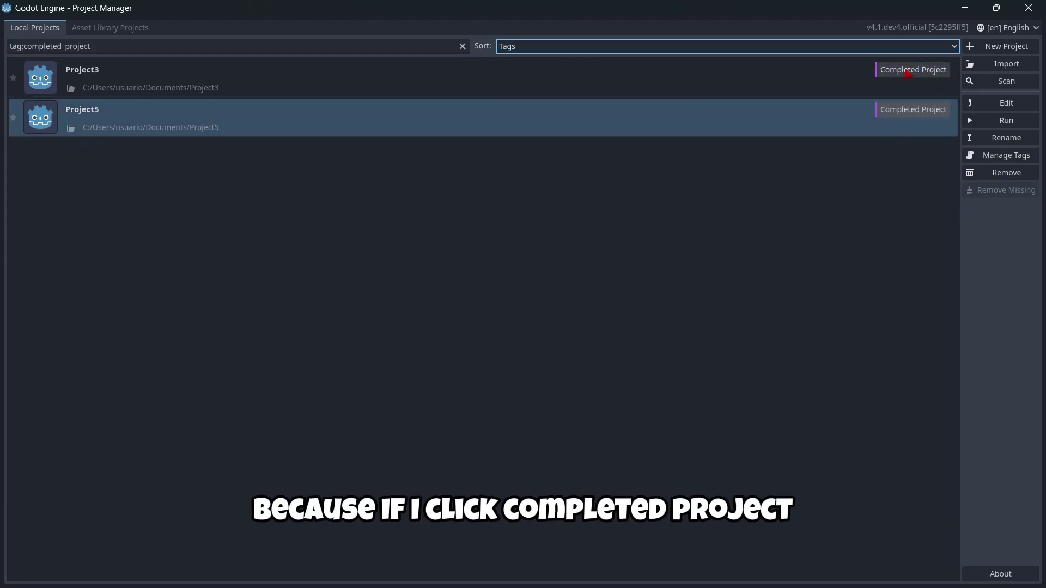
{"action": "left_click", "coordinate": [909, 73]}
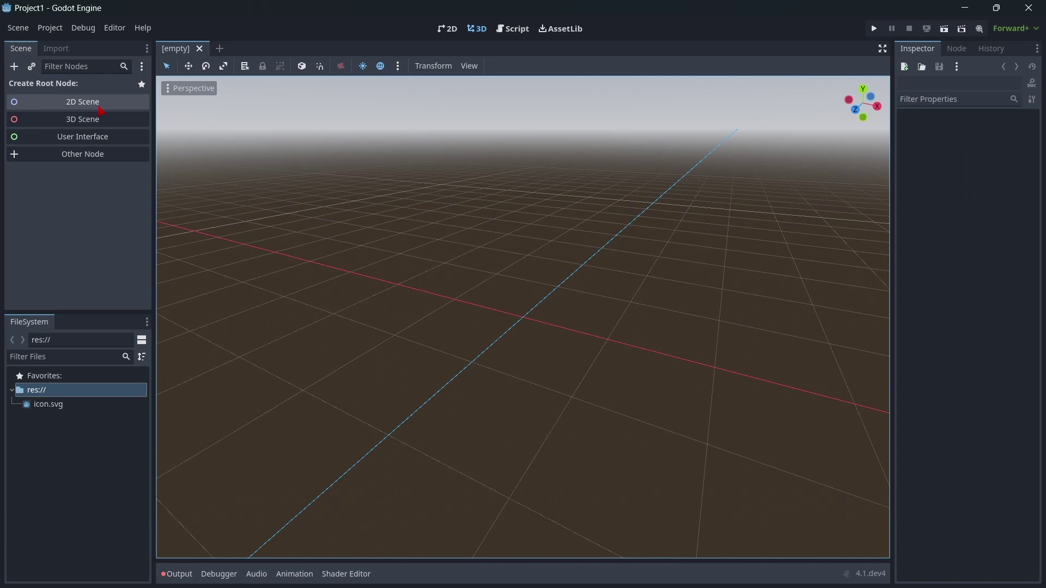
Step: Create a 2D scene with its root renamed Main and save it as main.tscn
{"action": "left_click", "coordinate": [99, 107]}
{"action": "double_click", "coordinate": [53, 86]}
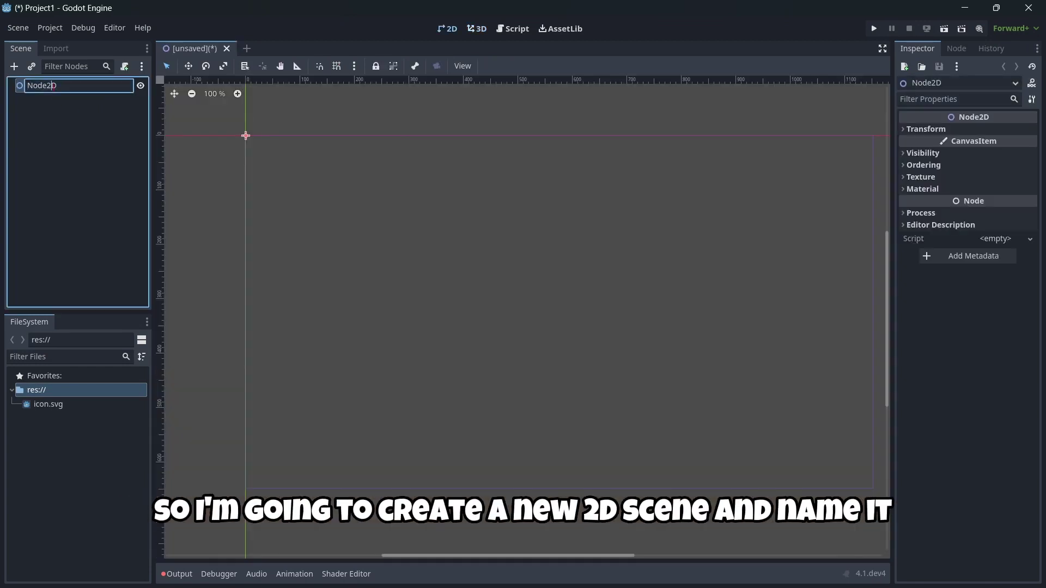
{"action": "type", "text": "Mai"}
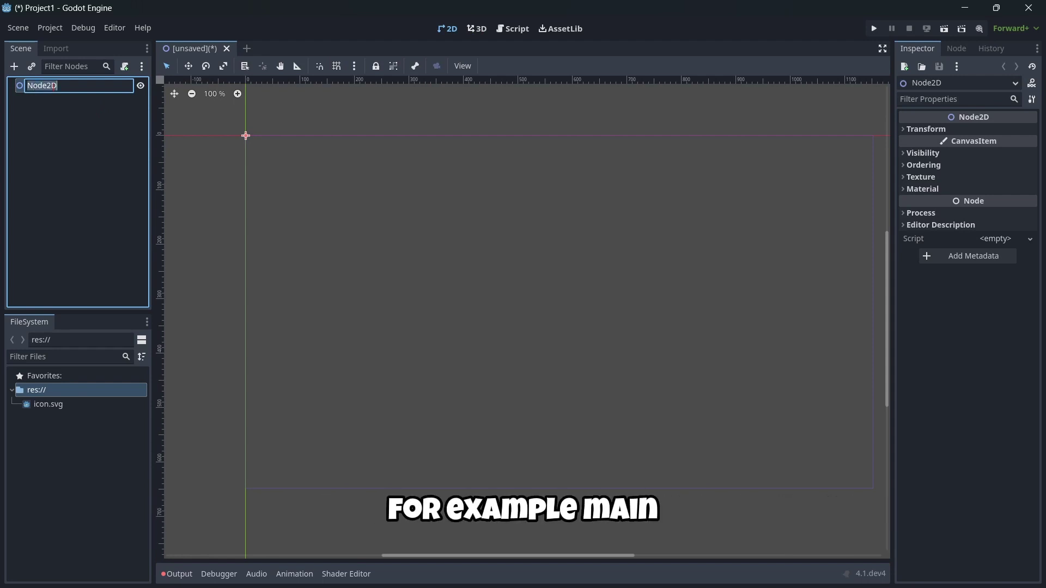
{"action": "type", "text": "n"}
{"action": "key", "text": "Return"}
{"action": "key", "text": "ctrl+s"}
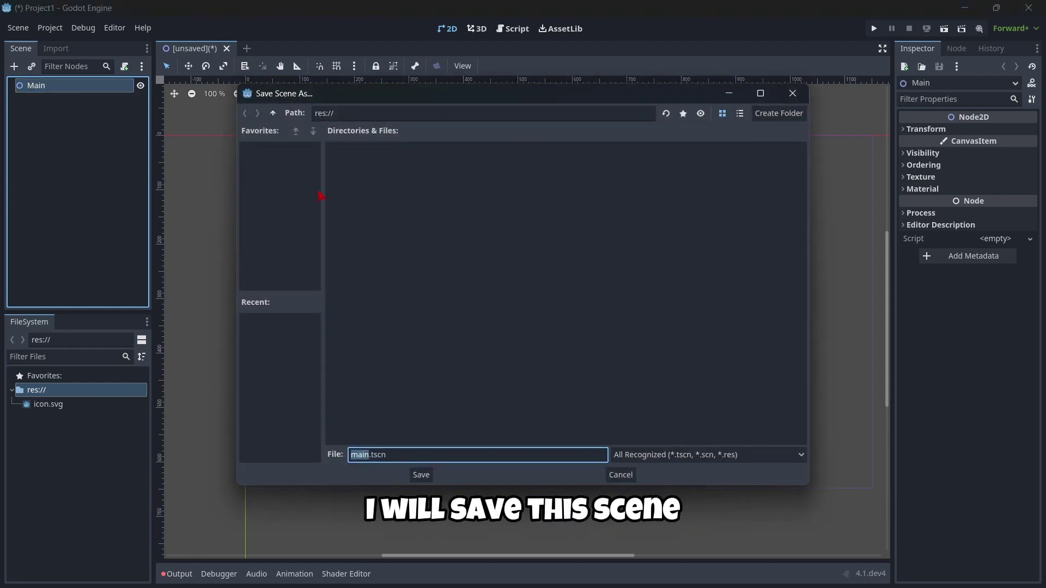
{"action": "left_click", "coordinate": [422, 475]}
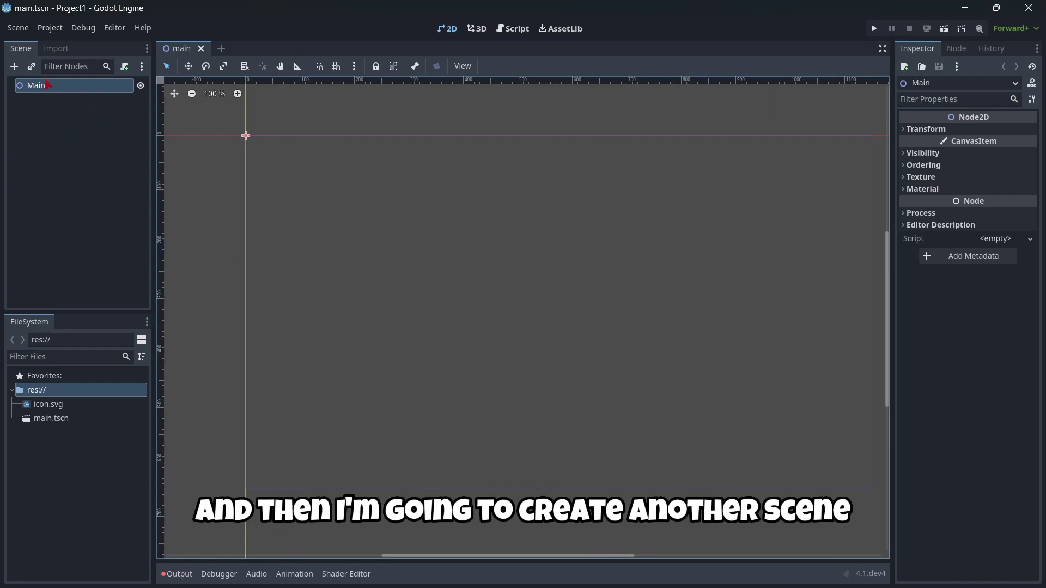
Step: Start a new scene with a Sprite2D root textured with icon.svg
{"action": "left_click", "coordinate": [222, 49]}
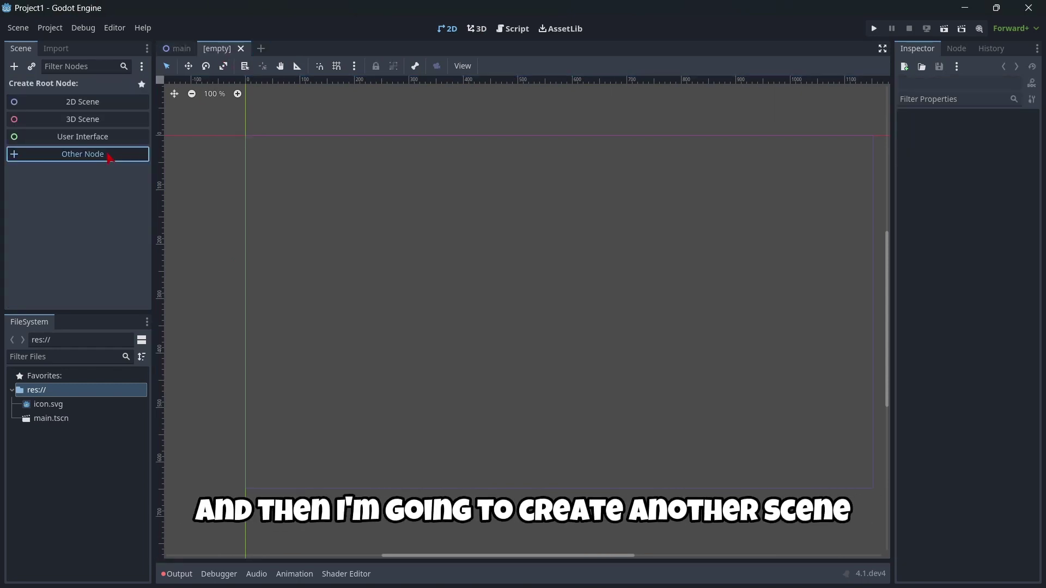
{"action": "left_click", "coordinate": [108, 156]}
{"action": "type", "text": "sprite"}
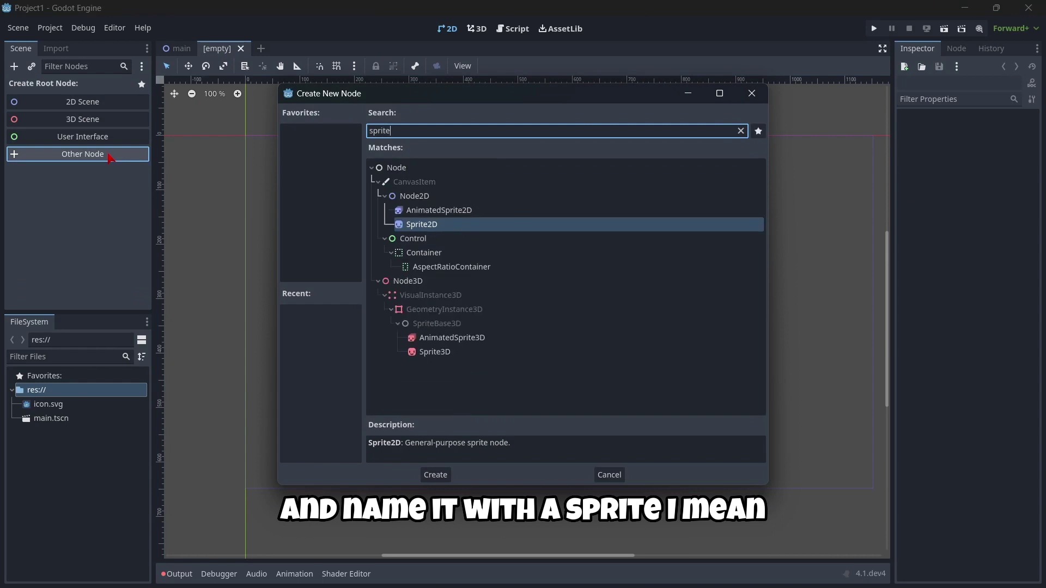
{"action": "key", "text": "Return"}
{"action": "left_click", "coordinate": [994, 131]}
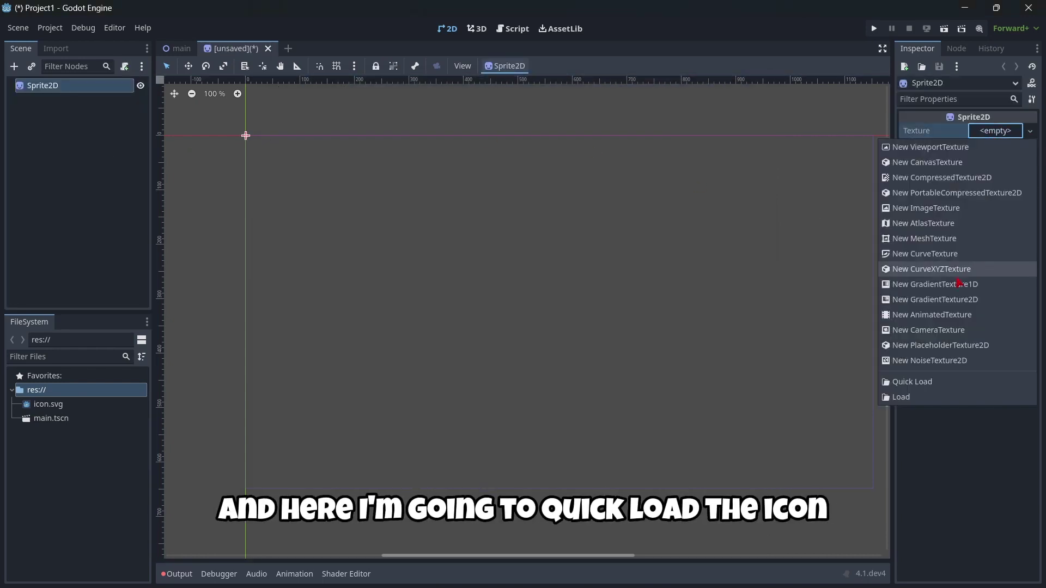
{"action": "left_click", "coordinate": [909, 380]}
{"action": "double_click", "coordinate": [423, 248]}
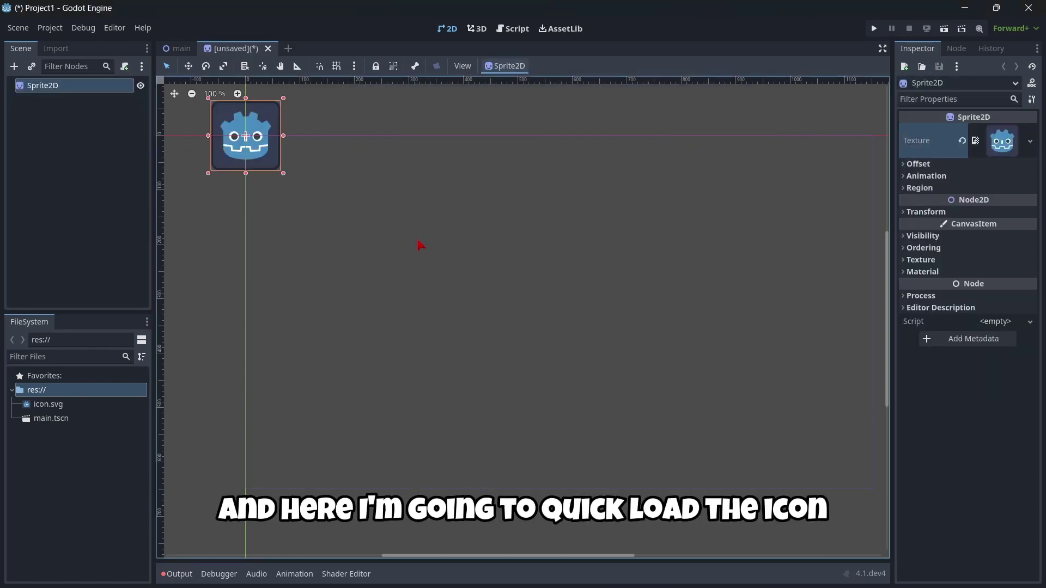
Step: Attach Sprite2D.gd with a _ready function setting modulate = Color.RED, then save the scene
{"action": "left_click", "coordinate": [124, 65]}
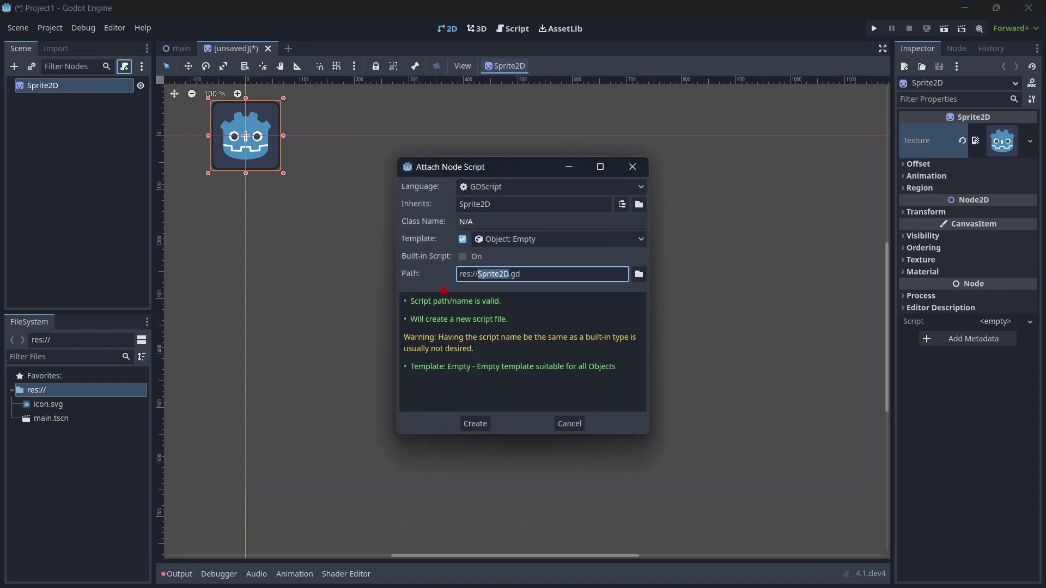
{"action": "left_click", "coordinate": [475, 424]}
{"action": "left_click", "coordinate": [363, 117]}
{"action": "key", "text": "Return"}
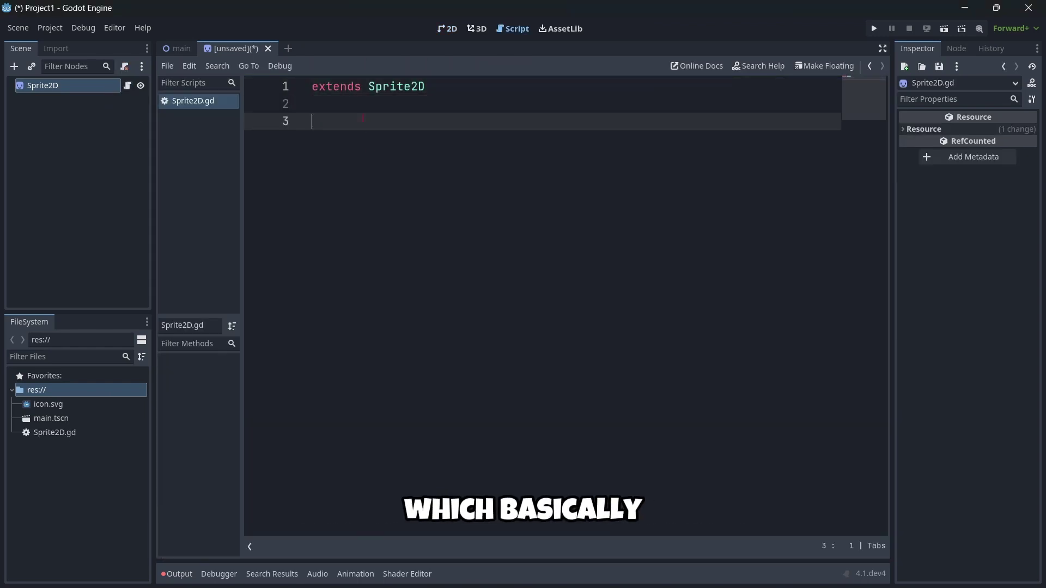
{"action": "type", "text": "func _rea"}
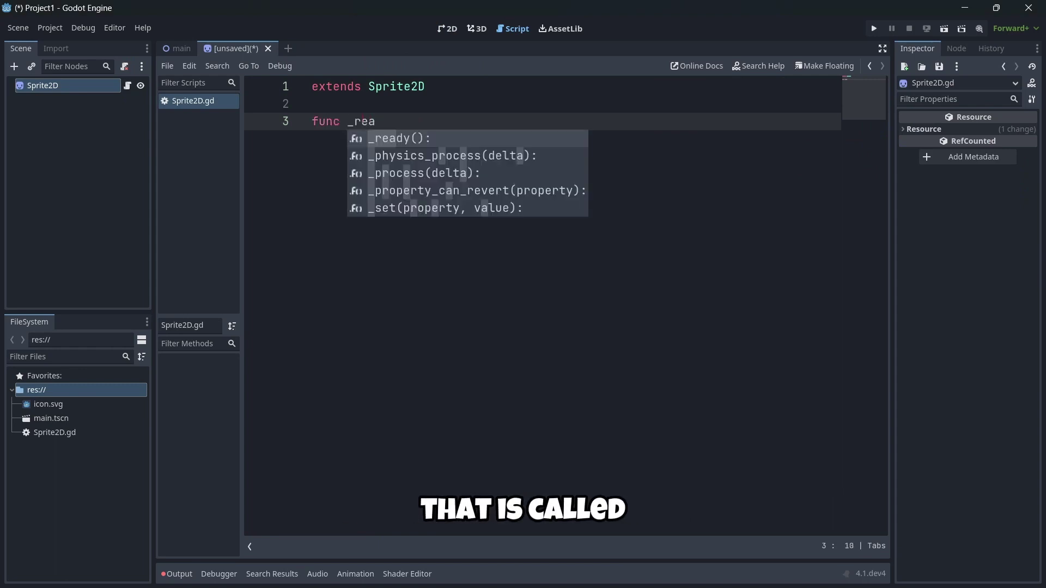
{"action": "key", "text": "Return"}
{"action": "key", "text": "Return"}
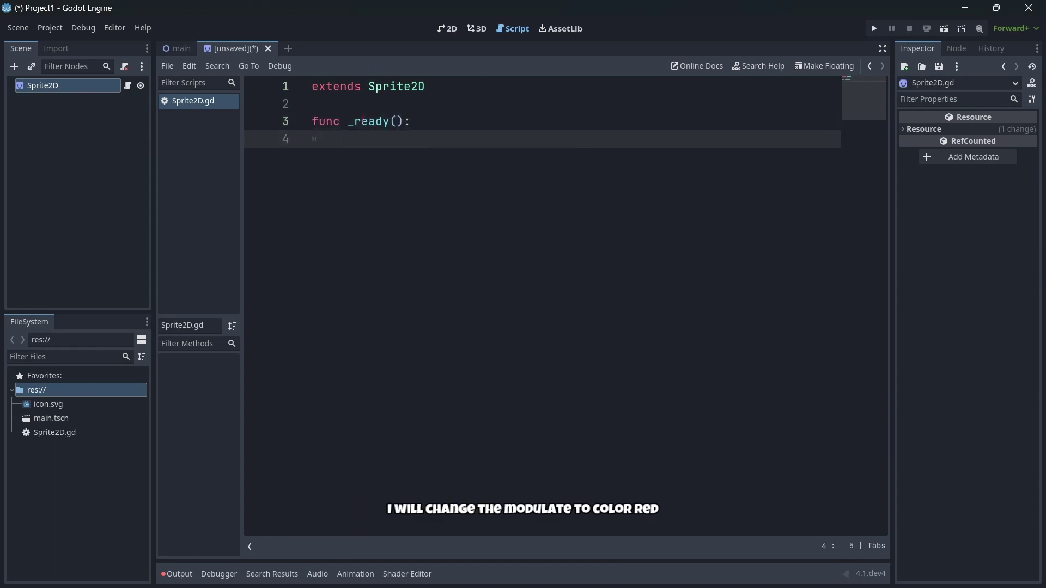
{"action": "type", "text": "modulate"}
{"action": "key", "text": "Return"}
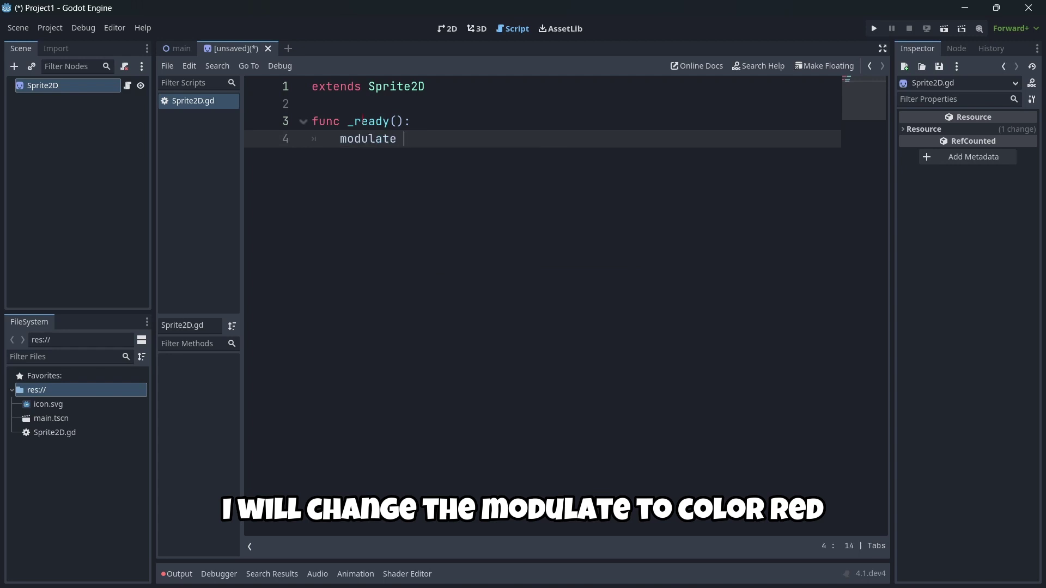
{"action": "type", "text": "= Color.red"}
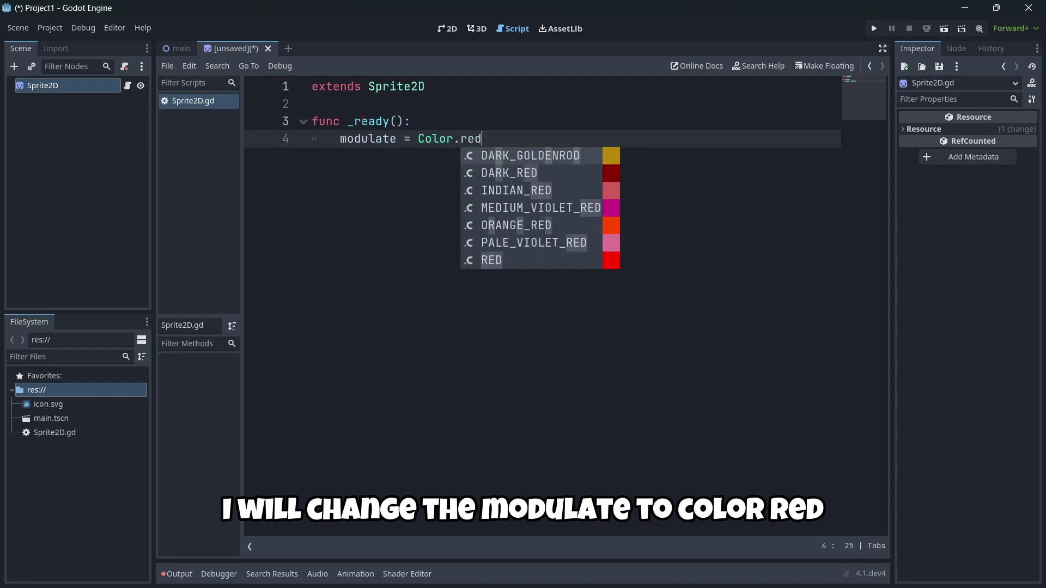
{"action": "key", "text": "Return"}
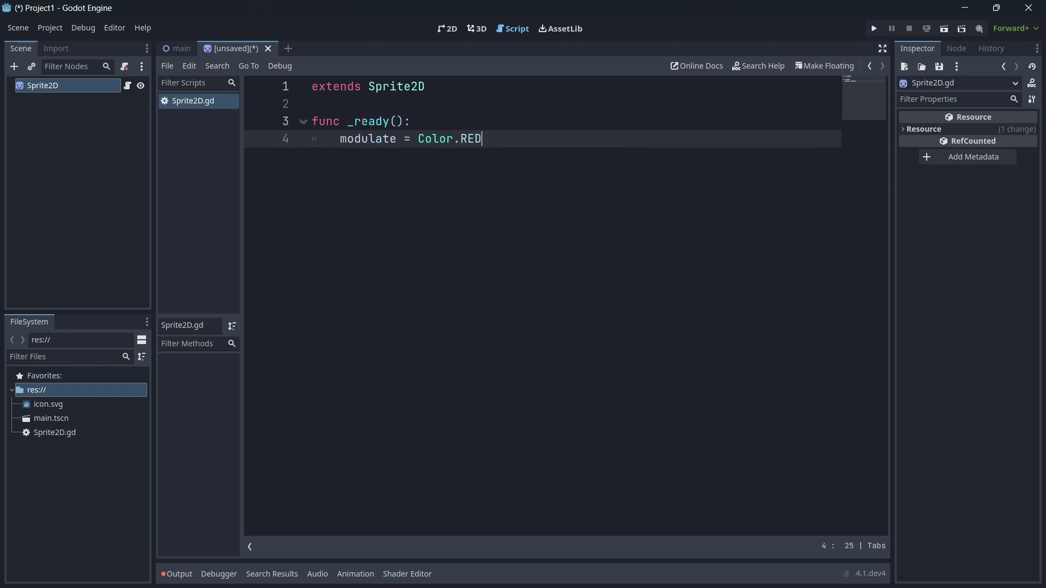
{"action": "key", "text": "ctrl+s"}
Step: Save sprite_2d.tscn, instance it under Main, and run with the current scene as main scene
{"action": "left_click", "coordinate": [421, 474]}
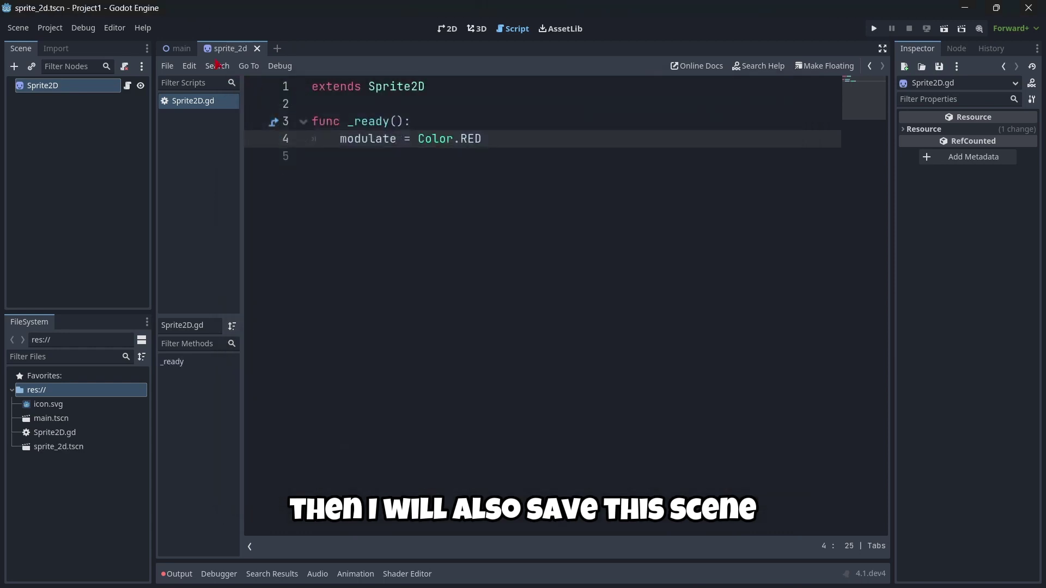
{"action": "key", "text": "ctrl+shift+a"}
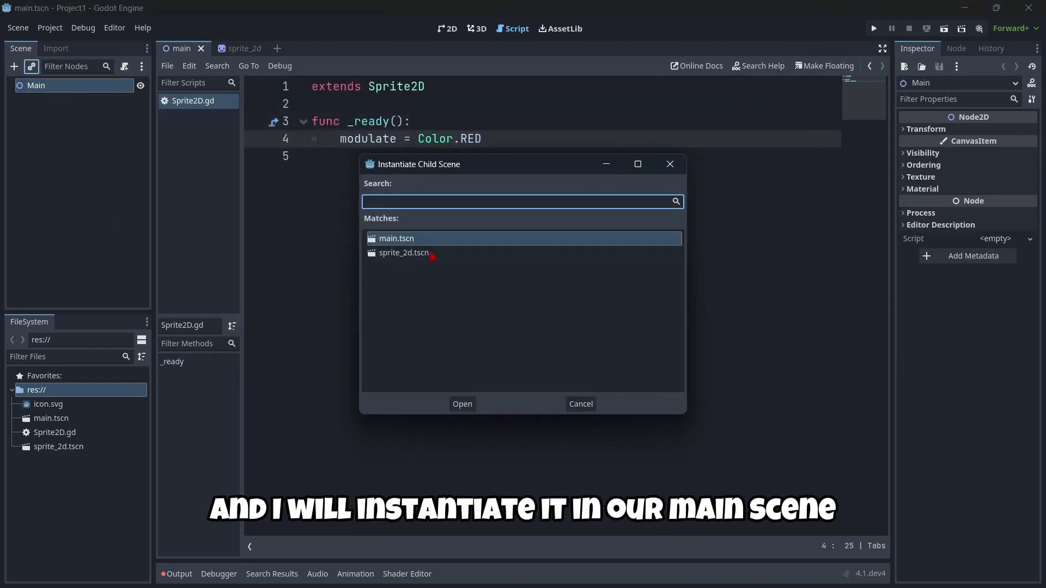
{"action": "double_click", "coordinate": [430, 253]}
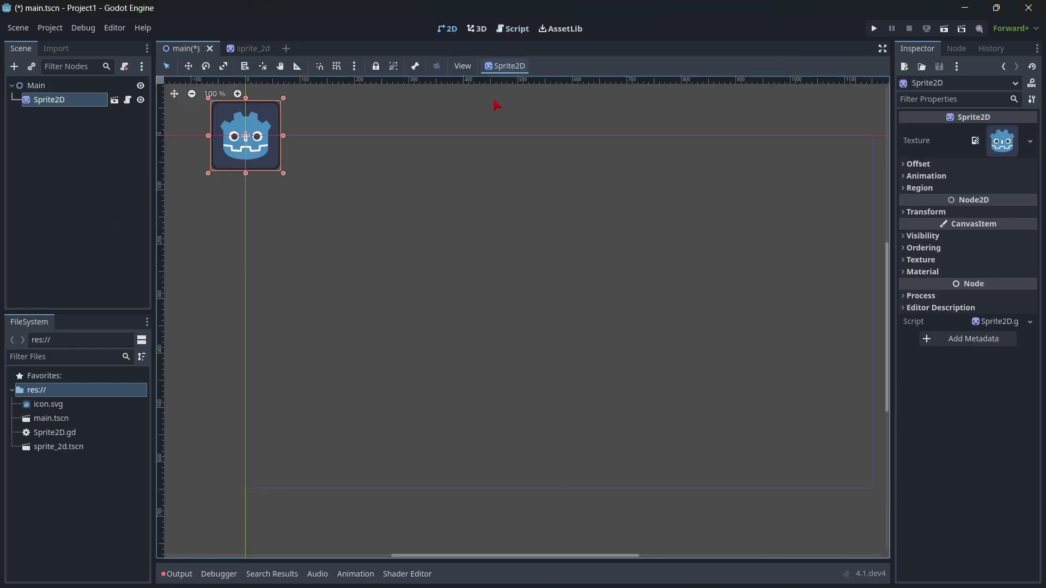
{"action": "left_click", "coordinate": [874, 29]}
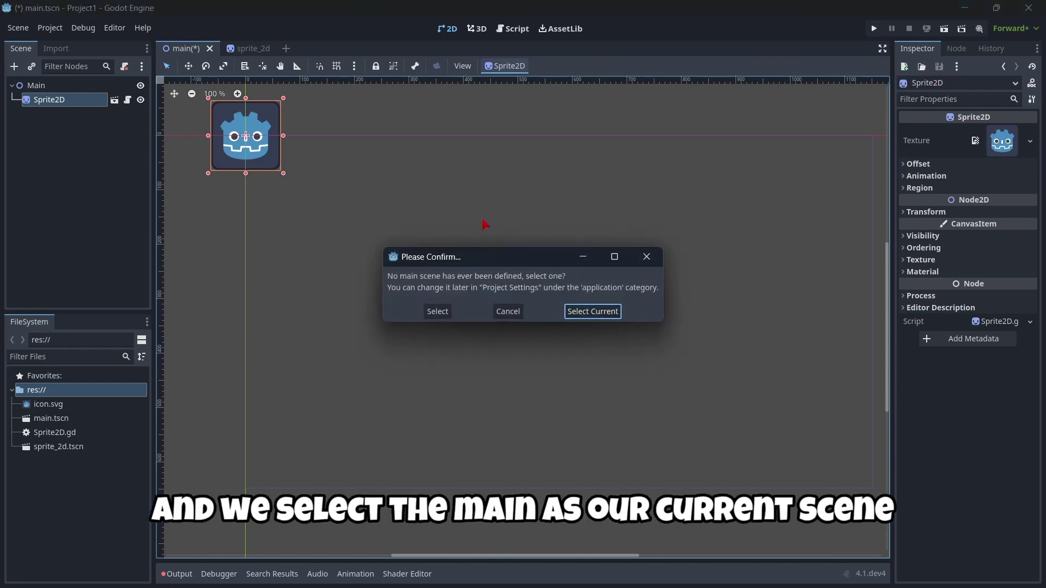
{"action": "left_click", "coordinate": [592, 311]}
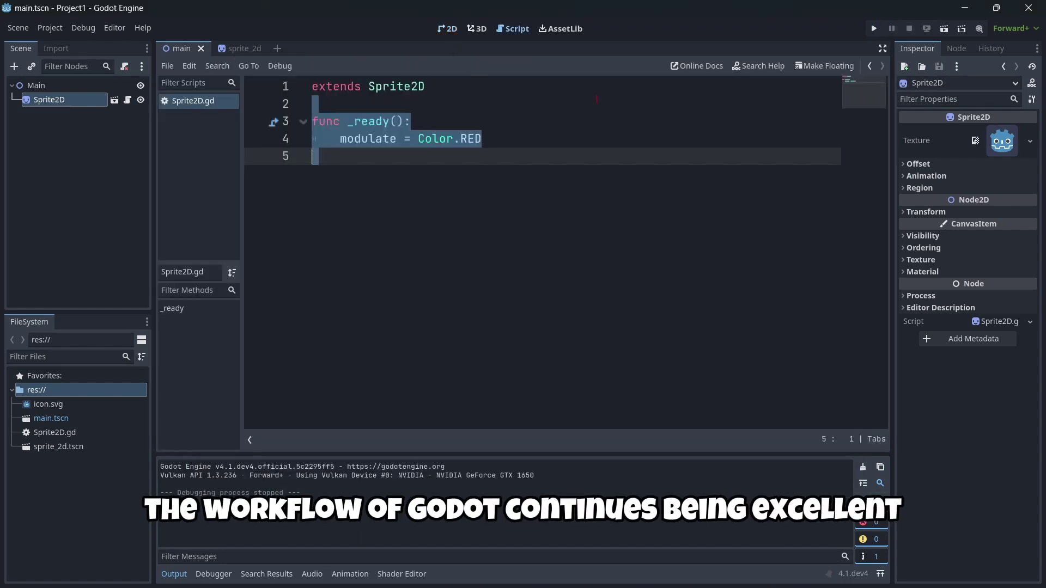
Step: Replace Color.RED with Color.BLUE on line 4 of the sprite script, then return to 2D view
{"action": "left_click", "coordinate": [511, 142]}
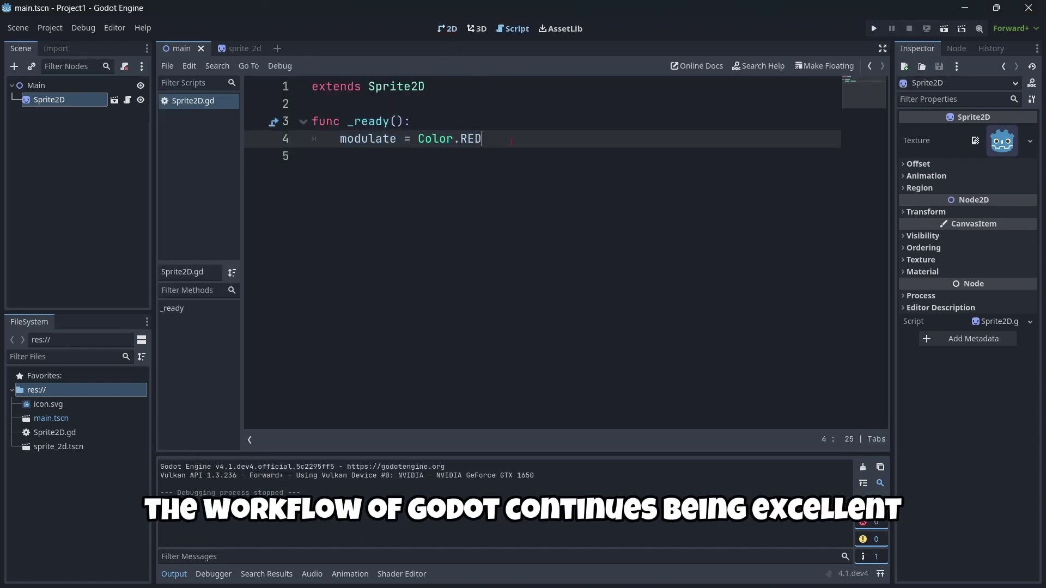
{"action": "double_click", "coordinate": [503, 141]}
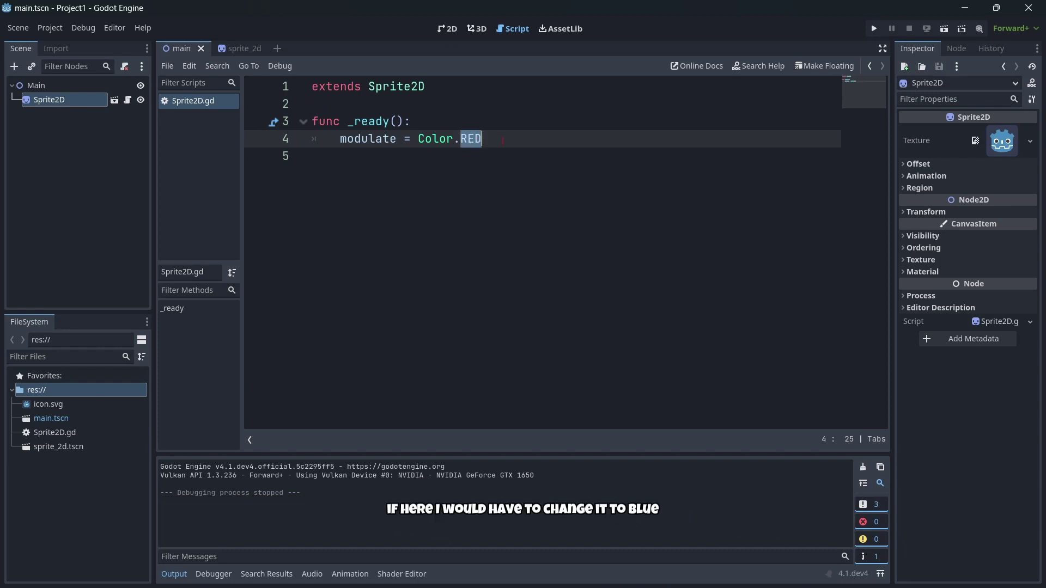
{"action": "type", "text": "BLUE"}
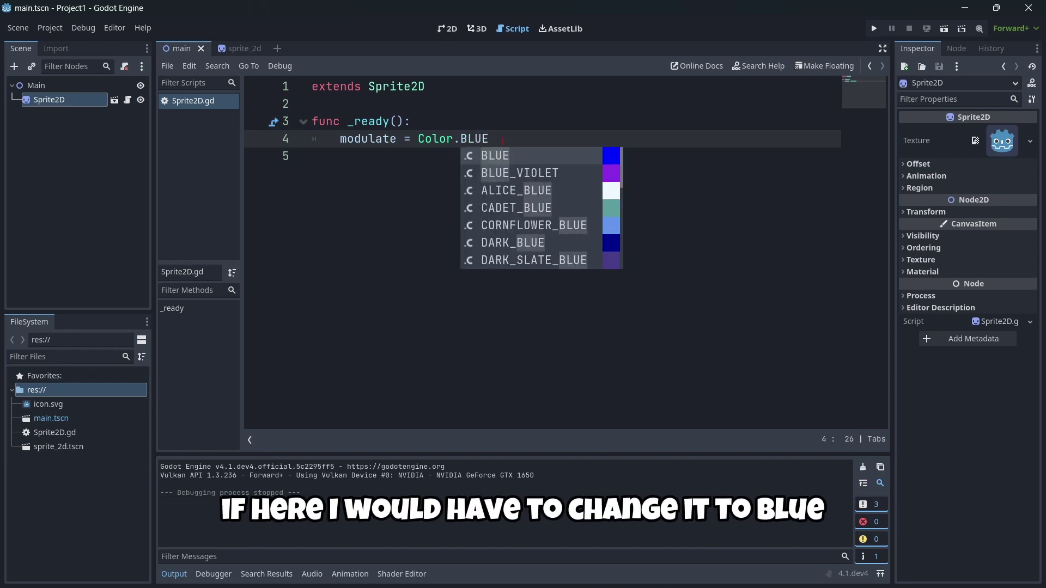
{"action": "key", "text": "Escape"}
{"action": "left_click", "coordinate": [447, 28]}
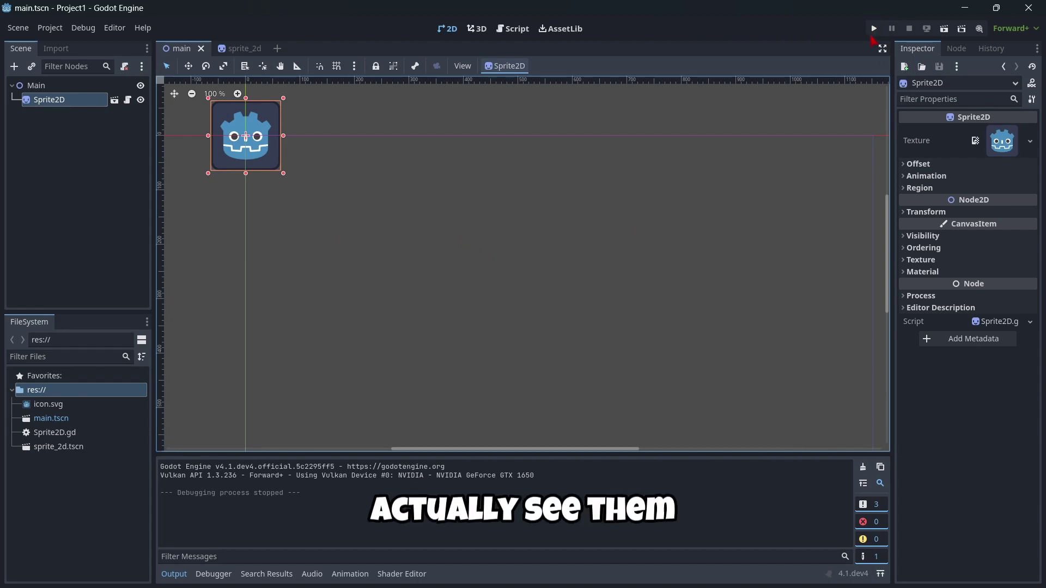
{"action": "left_click", "coordinate": [874, 28]}
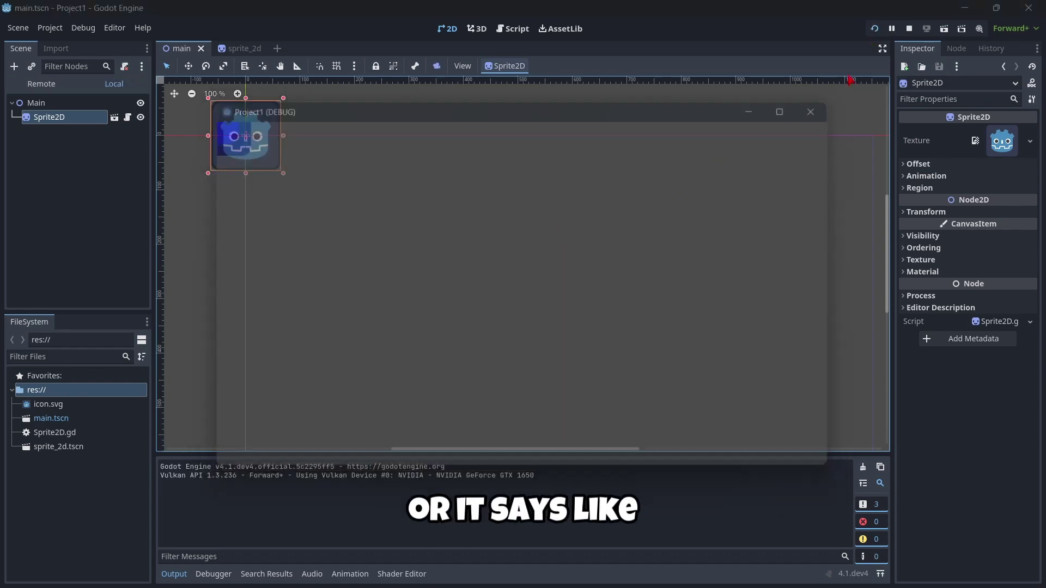
{"action": "left_click", "coordinate": [874, 28]}
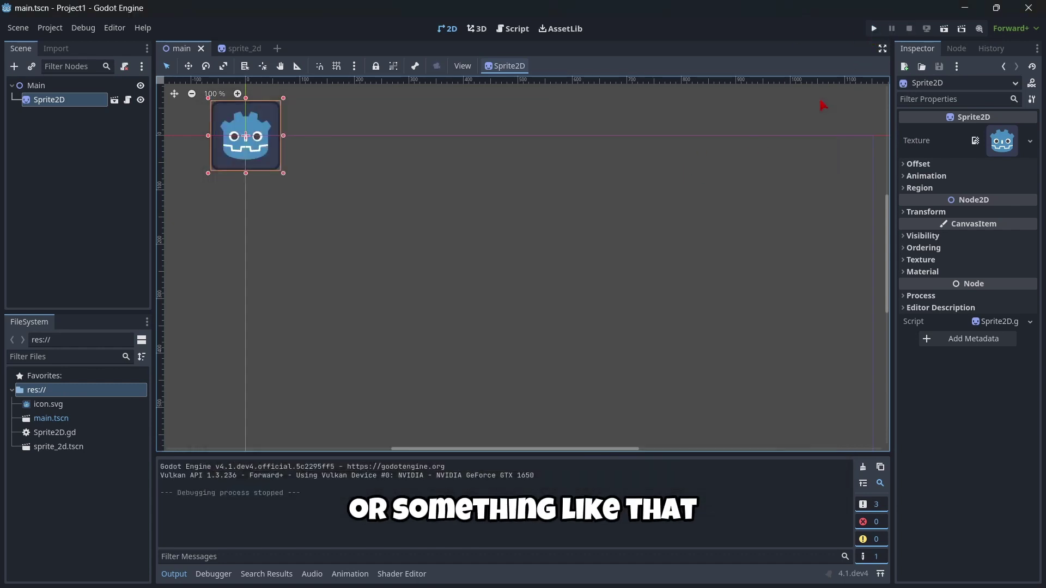